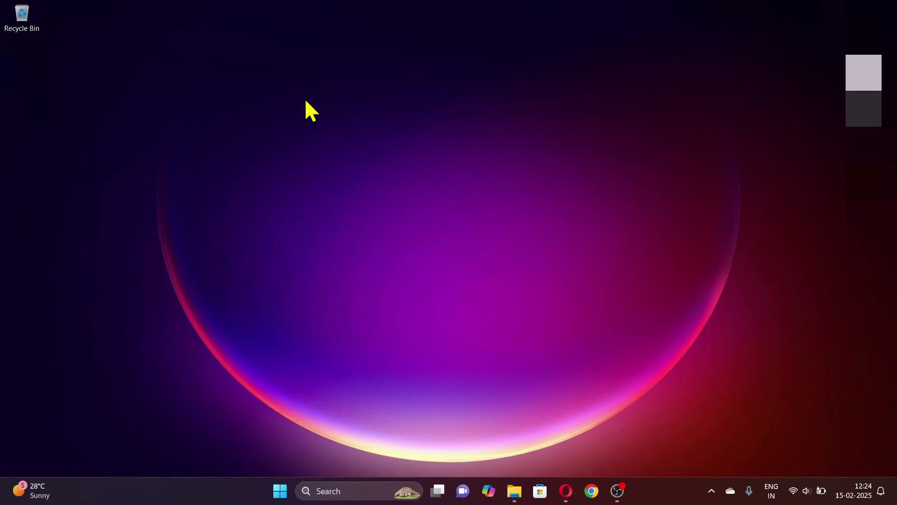
- Create a new desktop folder and name it Office2024
{"action": "right_click", "coordinate": [307, 102]}
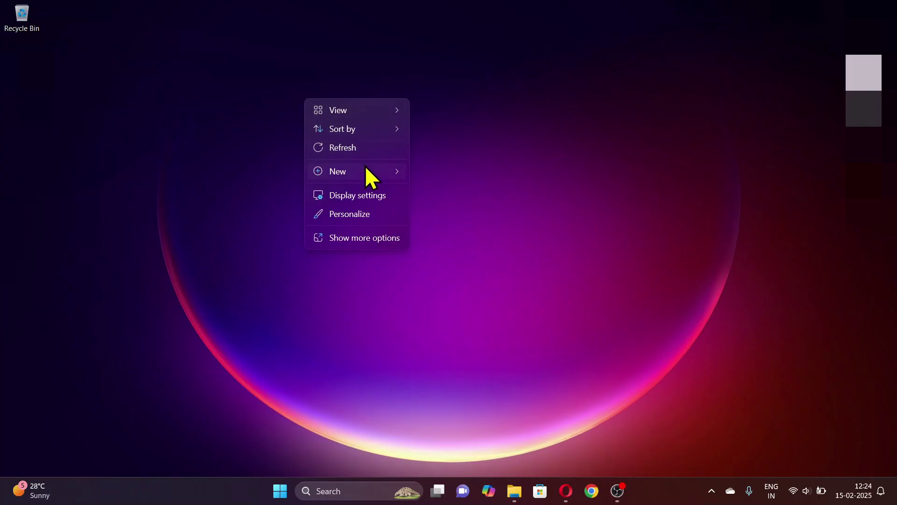
{"action": "mouse_move", "coordinate": [339, 171]}
{"action": "left_click", "coordinate": [449, 174]}
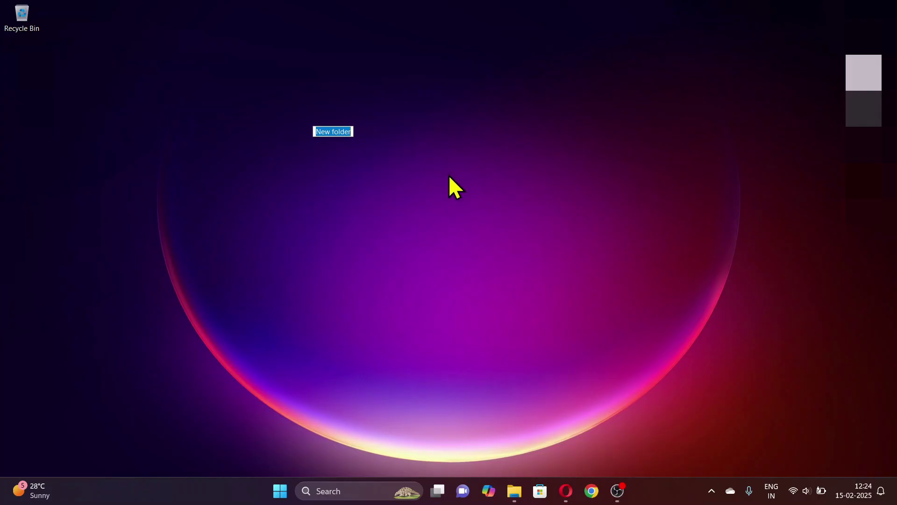
{"action": "type", "text": "Office2024"}
{"action": "key", "text": "Return"}
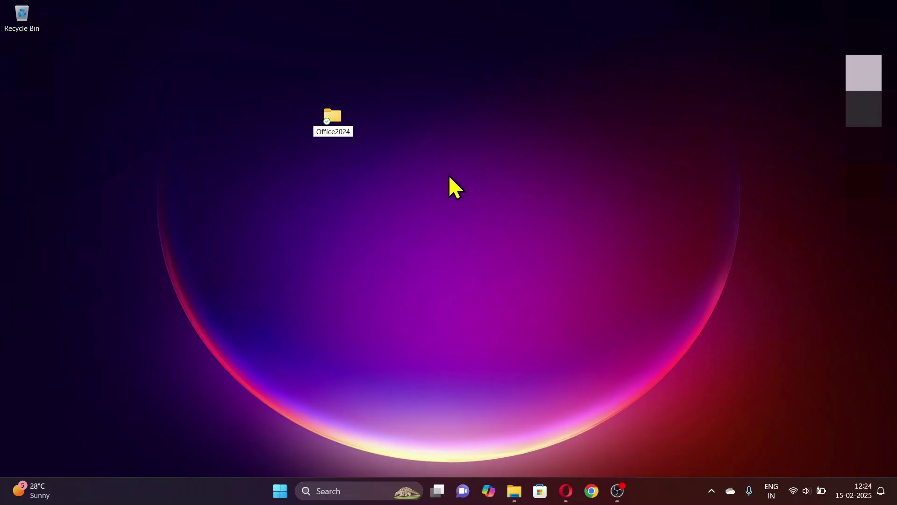
- From the search results, download the Office Deployment Tool installer from Microsoft Download Center into Downloads
{"action": "left_click", "coordinate": [565, 491]}
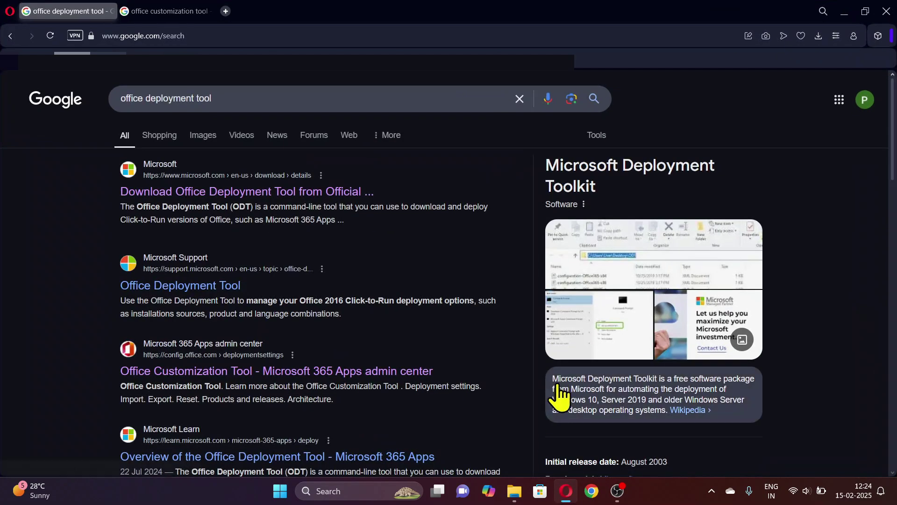
{"action": "triple_click", "coordinate": [171, 98]}
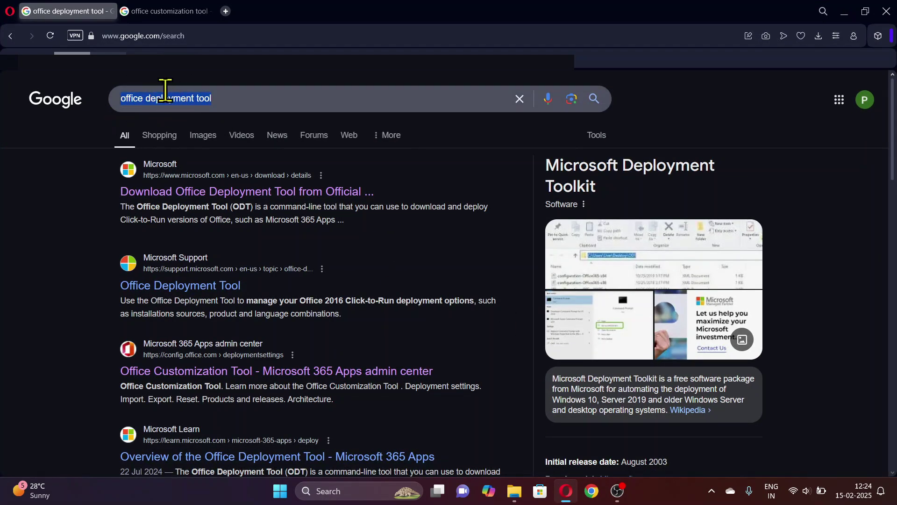
{"action": "left_click", "coordinate": [236, 200]}
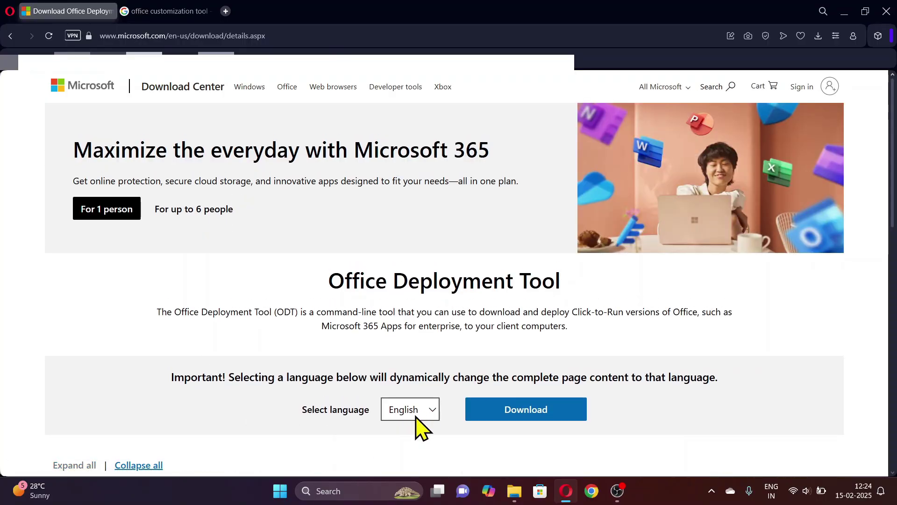
{"action": "left_click", "coordinate": [526, 415]}
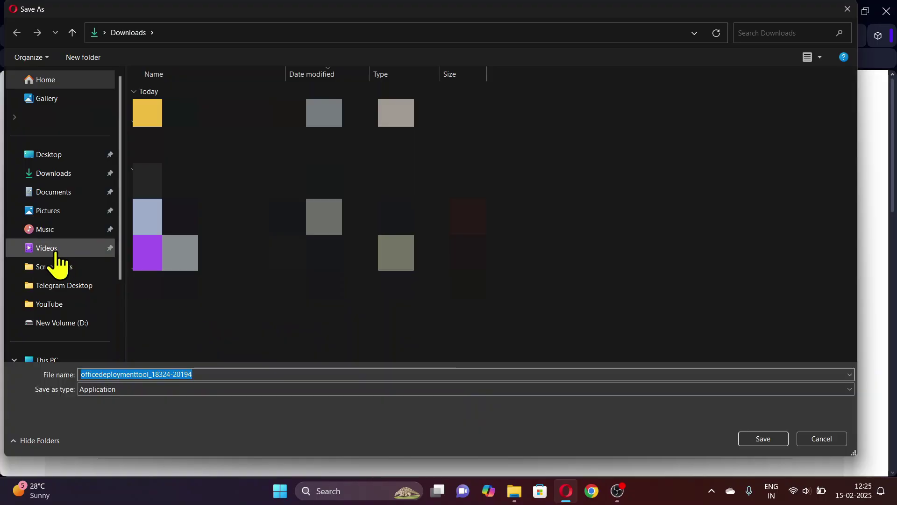
{"action": "left_click", "coordinate": [750, 439]}
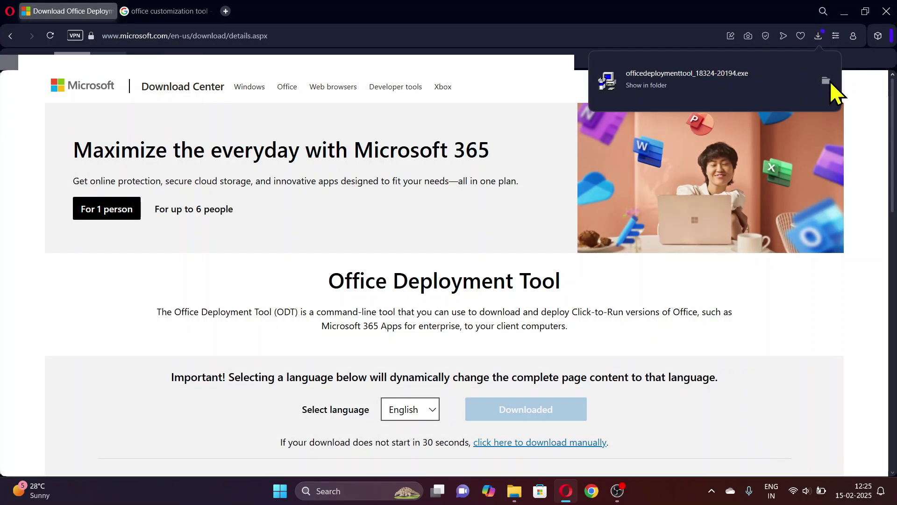
- Run the installer as administrator, accept the license and extract the tool into Office2024
{"action": "left_click", "coordinate": [827, 82]}
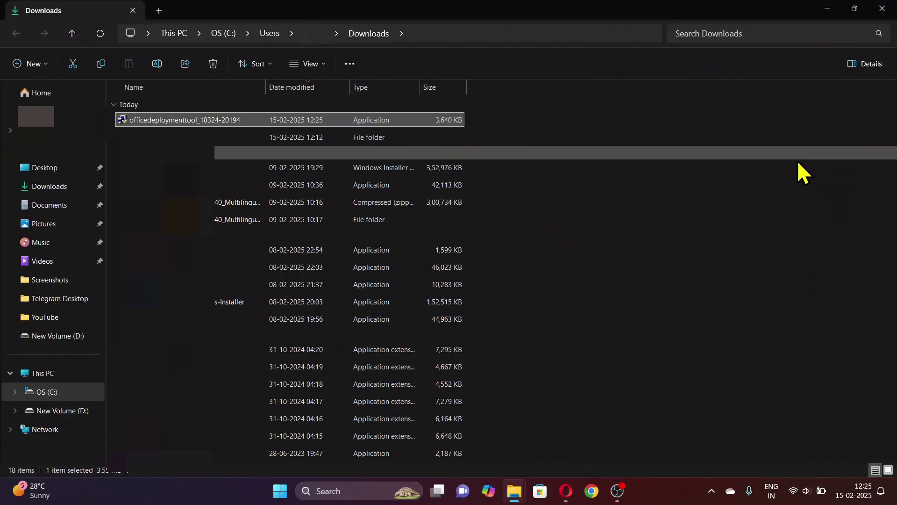
{"action": "right_click", "coordinate": [223, 119]}
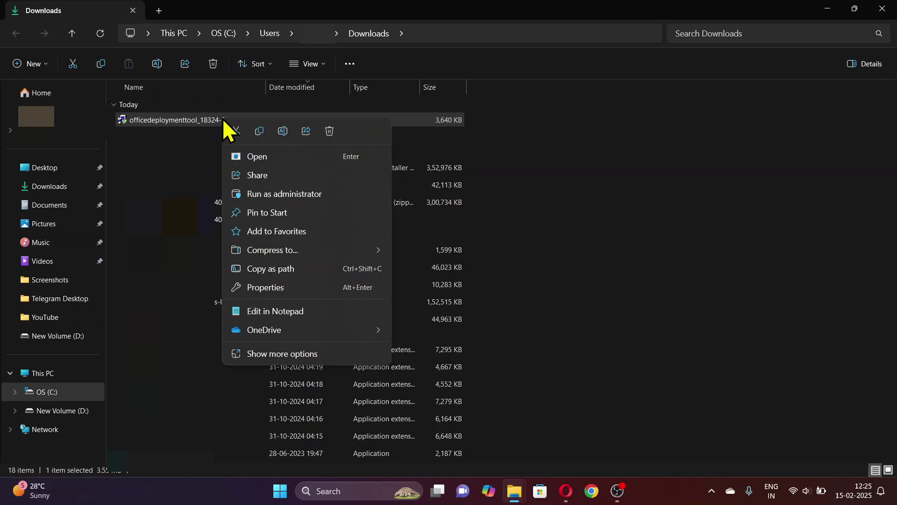
{"action": "left_click", "coordinate": [312, 194]}
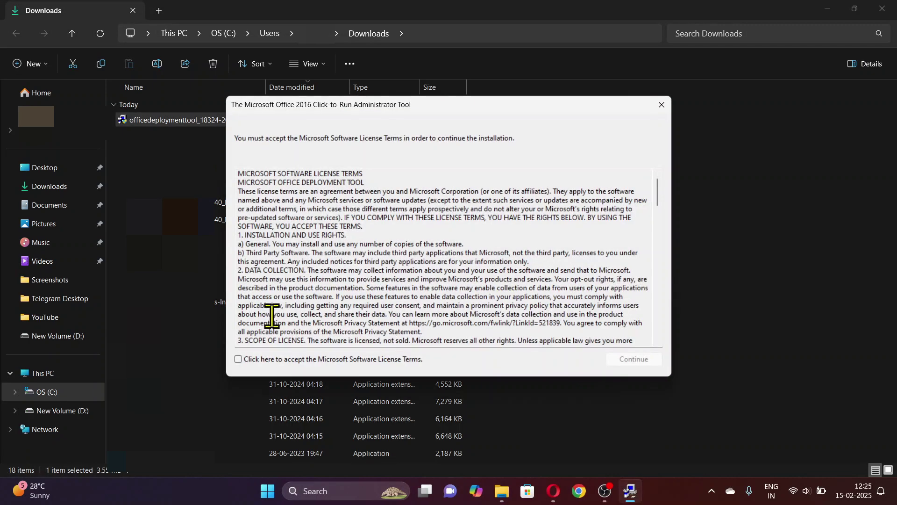
{"action": "left_click", "coordinate": [238, 360]}
{"action": "left_click", "coordinate": [633, 361]}
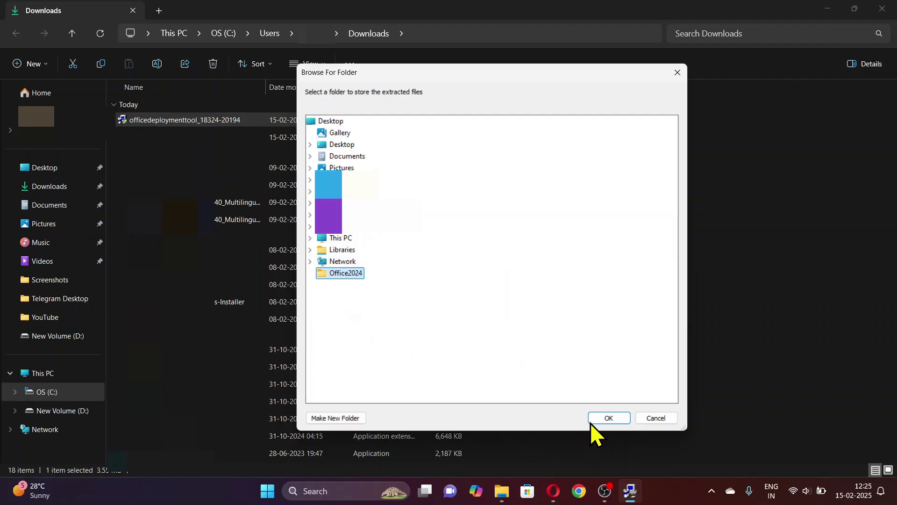
{"action": "left_click", "coordinate": [605, 416]}
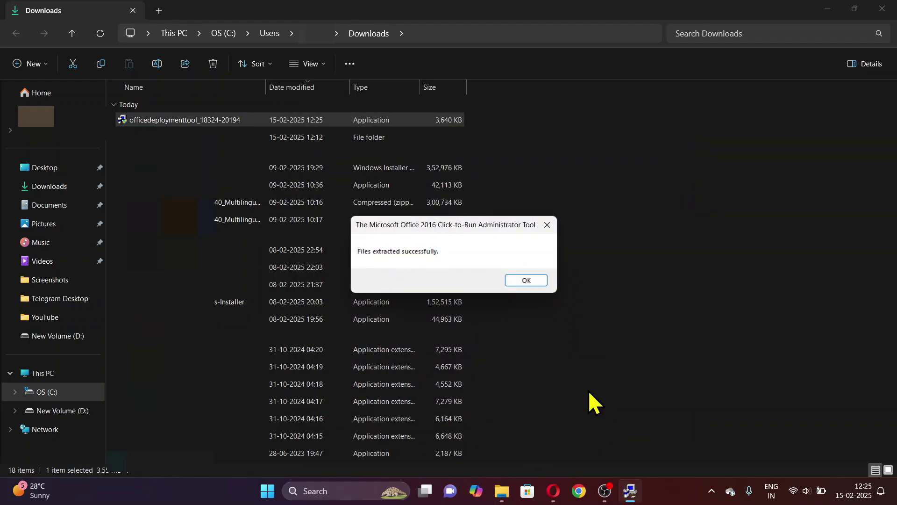
{"action": "left_click", "coordinate": [526, 280]}
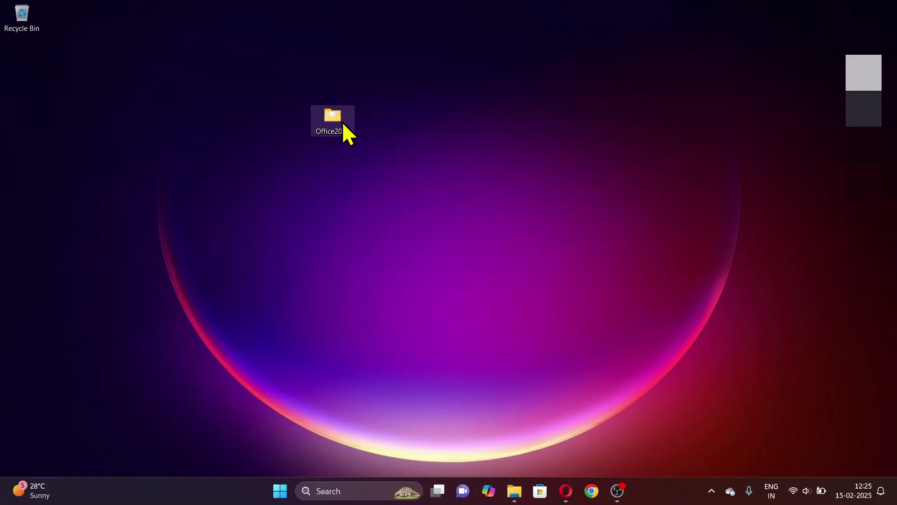
{"action": "double_click", "coordinate": [343, 123]}
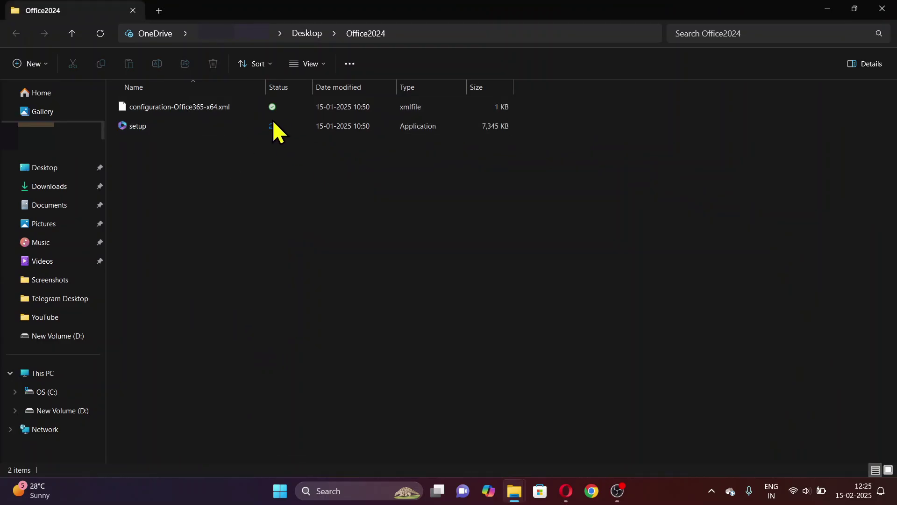
- Return to Opera's office customization tool search results and select the query text
{"action": "left_click", "coordinate": [565, 491]}
{"action": "left_click", "coordinate": [168, 15]}
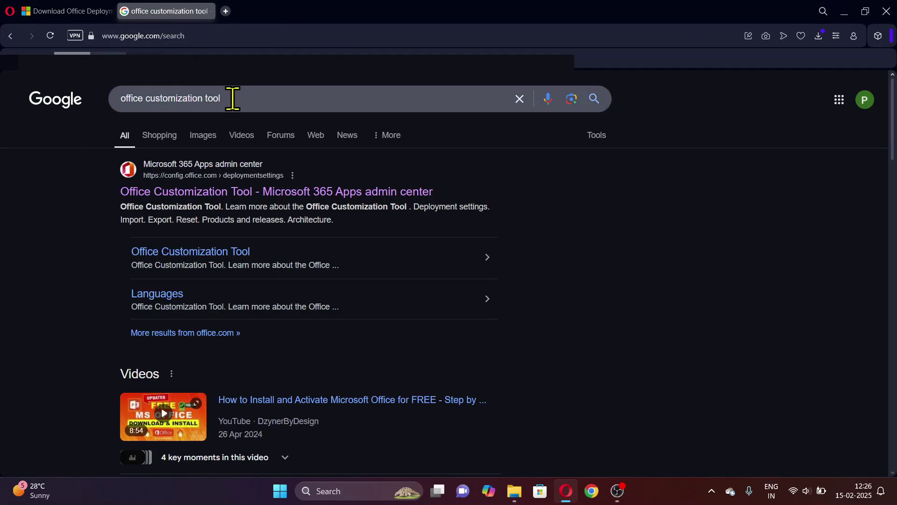
{"action": "left_click_drag", "start_coordinate": [232, 98], "coordinate": [120, 105]}
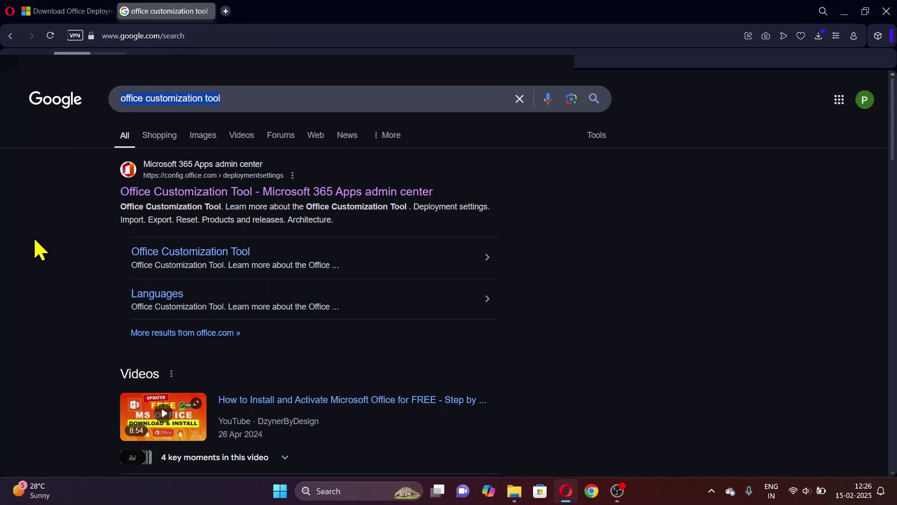
- Choose Office LTSC Professional Plus 2024 as the suite with no Visio, Project or additional products
{"action": "left_click", "coordinate": [234, 193]}
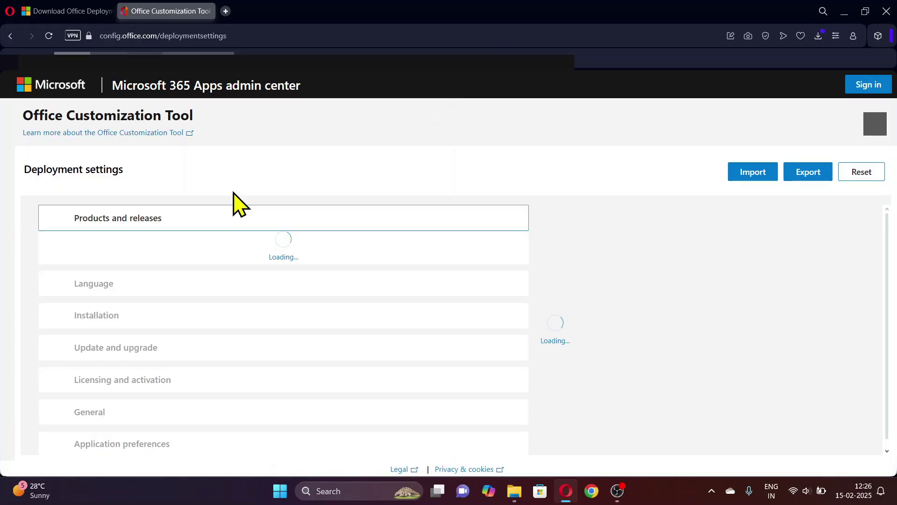
{"action": "scroll", "coordinate": [394, 286], "scroll_direction": "down", "scroll_amount": 1}
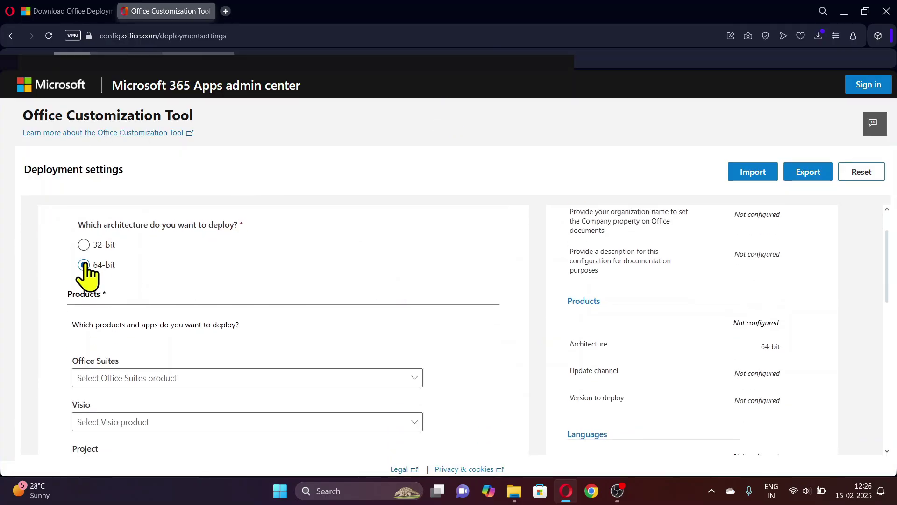
{"action": "scroll", "coordinate": [477, 306], "scroll_direction": "down", "scroll_amount": 2}
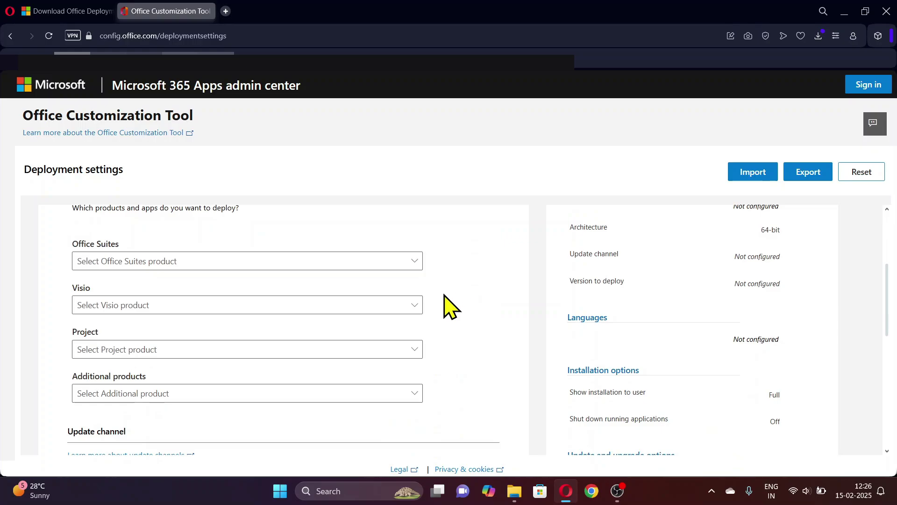
{"action": "left_click", "coordinate": [414, 261]}
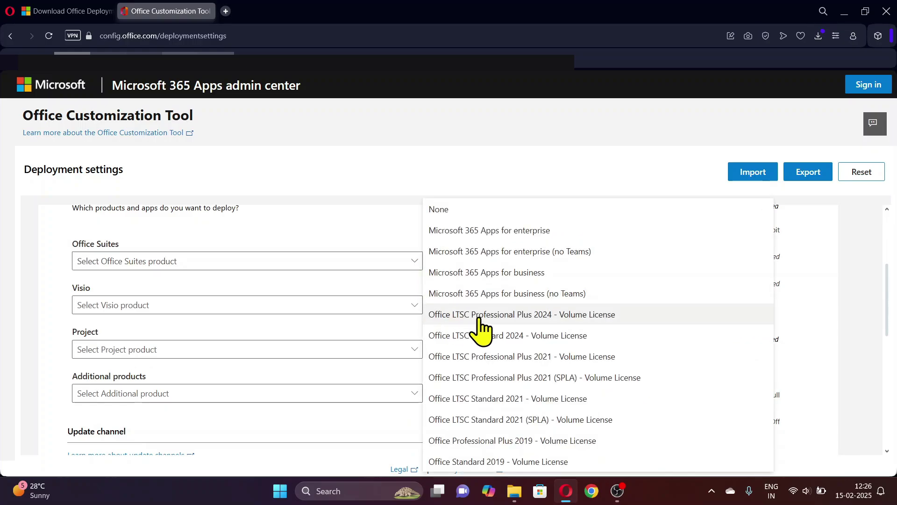
{"action": "left_click", "coordinate": [501, 314]}
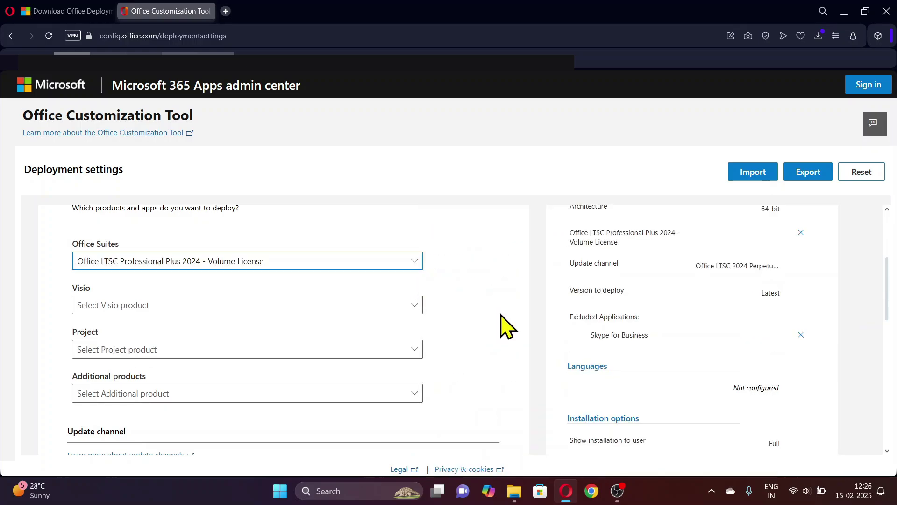
{"action": "left_click", "coordinate": [410, 307]}
{"action": "left_click", "coordinate": [410, 307]}
{"action": "left_click", "coordinate": [414, 349]}
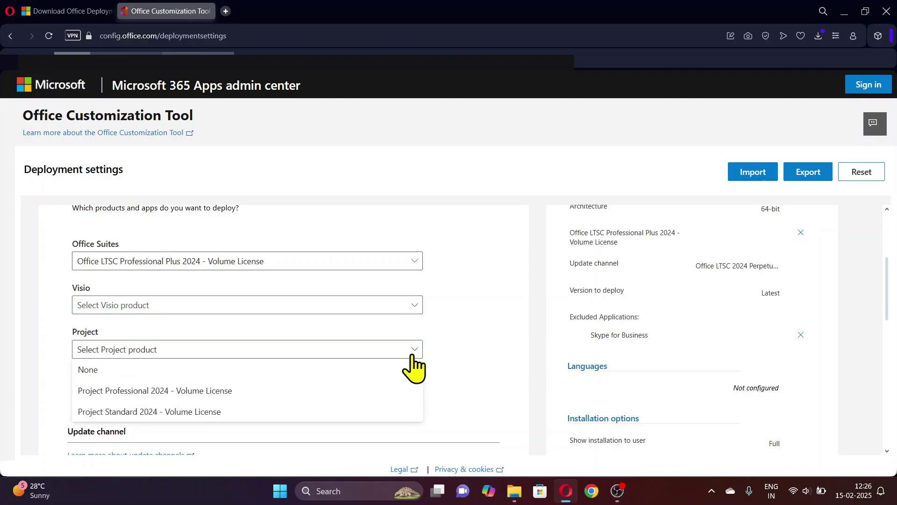
{"action": "left_click", "coordinate": [417, 392]}
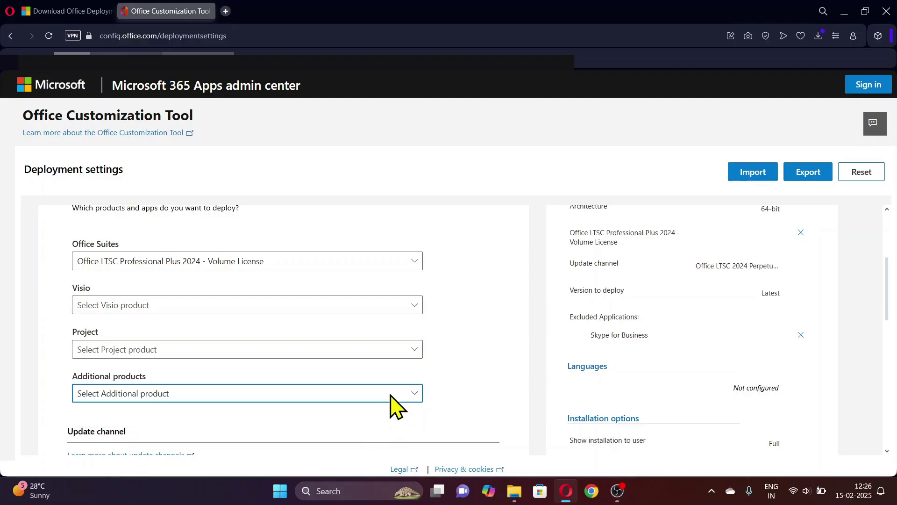
{"action": "scroll", "coordinate": [467, 321], "scroll_direction": "down", "scroll_amount": 2}
{"action": "scroll", "coordinate": [463, 318], "scroll_direction": "down", "scroll_amount": 2}
{"action": "scroll", "coordinate": [501, 375], "scroll_direction": "down", "scroll_amount": 1}
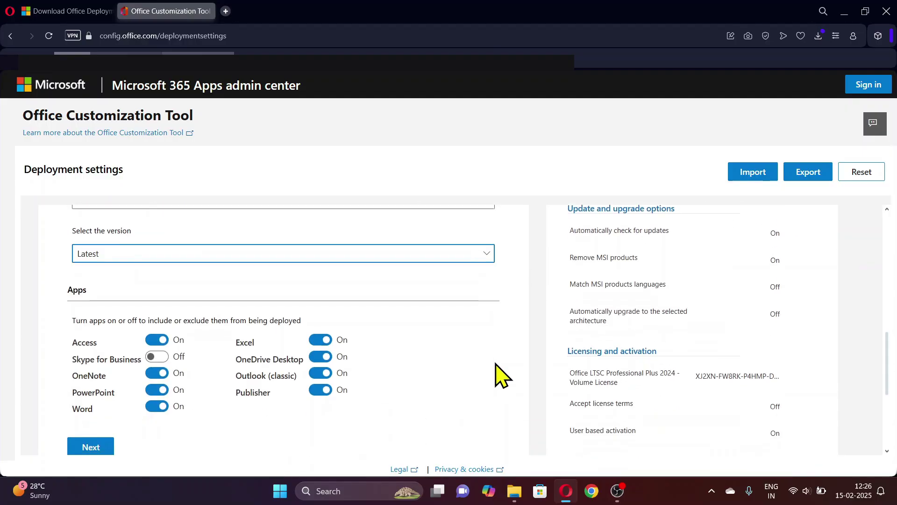
{"action": "scroll", "coordinate": [501, 374], "scroll_direction": "down", "scroll_amount": 1}
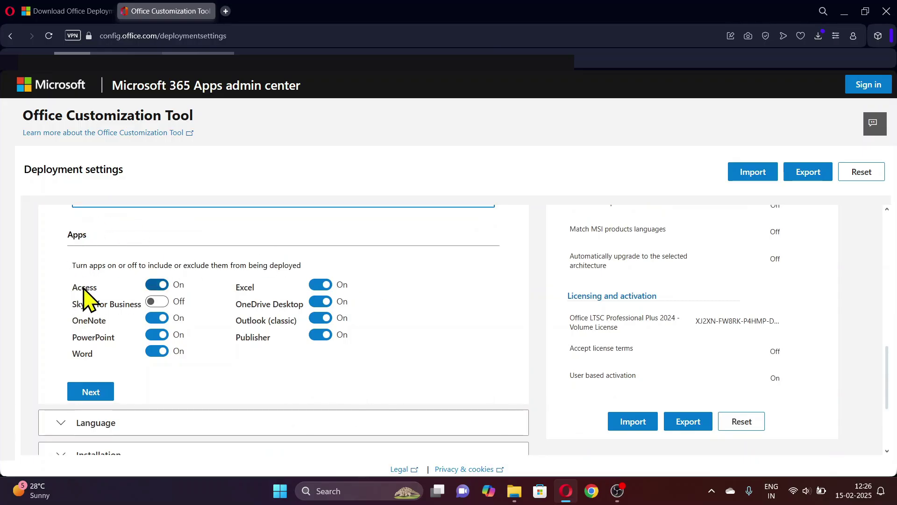
- Toggle Access off and back on so every app stays included
{"action": "left_click", "coordinate": [160, 289]}
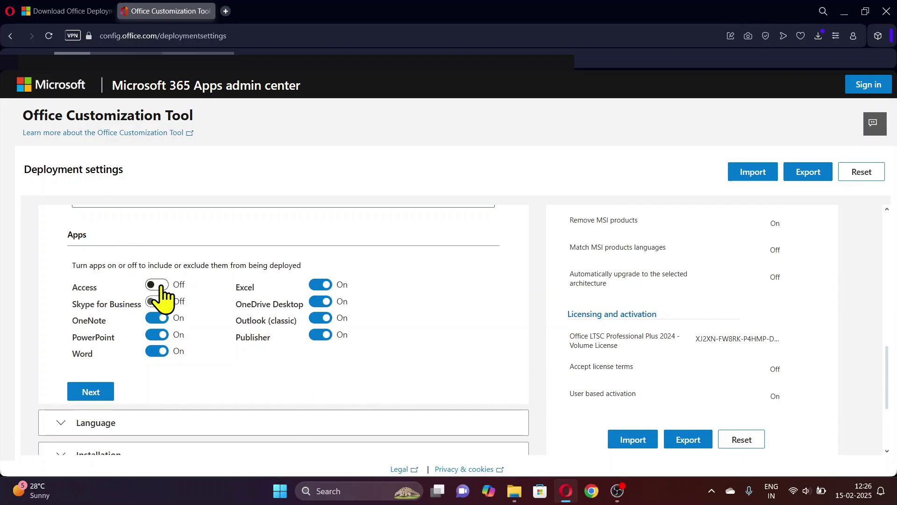
{"action": "left_click", "coordinate": [160, 289]}
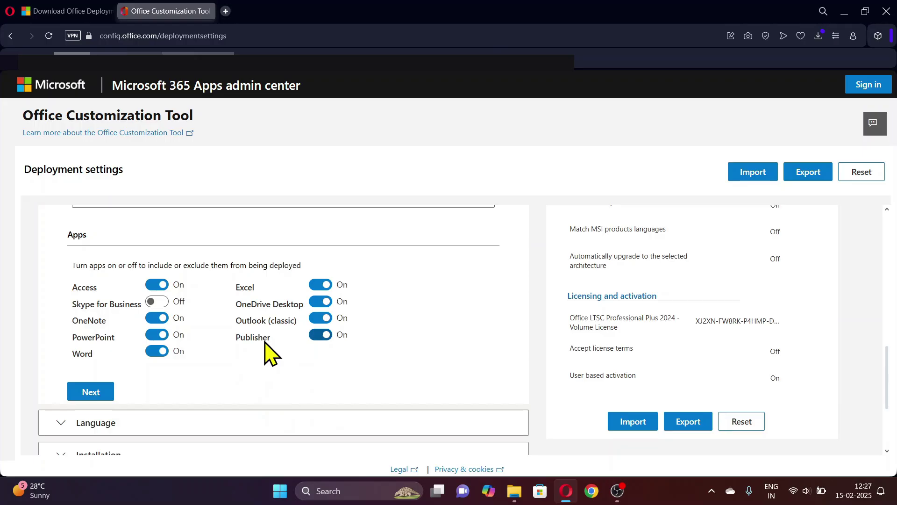
- Make English (United States) the primary language and continue to installation options
{"action": "left_click", "coordinate": [90, 391]}
{"action": "scroll", "coordinate": [232, 305], "scroll_direction": "down", "scroll_amount": 1}
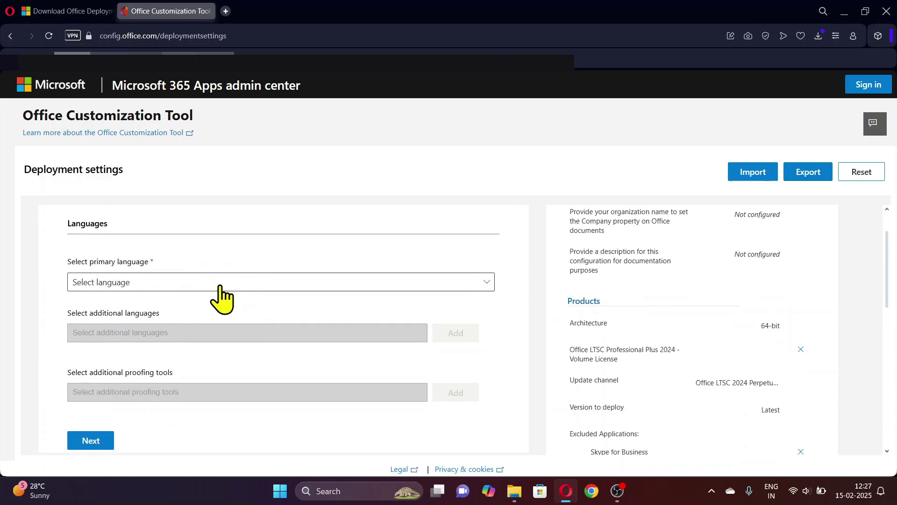
{"action": "left_click", "coordinate": [222, 298]}
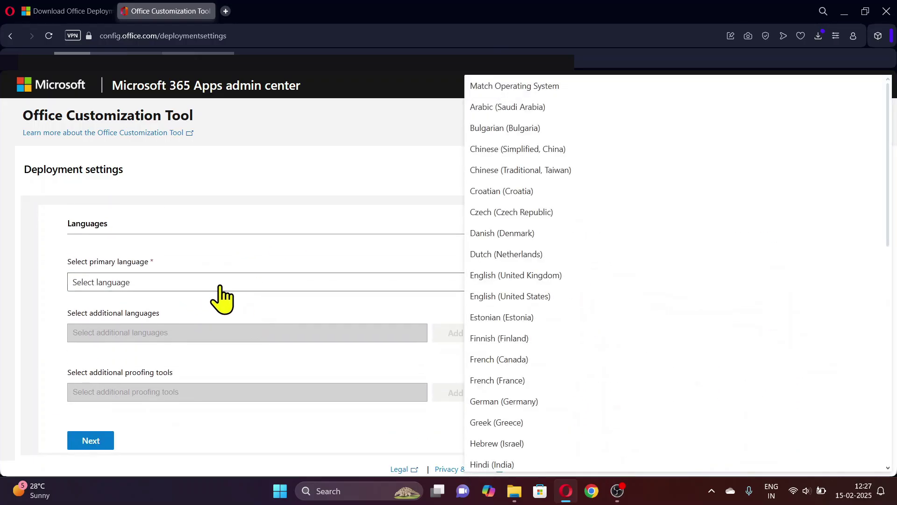
{"action": "left_click", "coordinate": [525, 303]}
{"action": "scroll", "coordinate": [381, 334], "scroll_direction": "down", "scroll_amount": 1}
{"action": "scroll", "coordinate": [319, 293], "scroll_direction": "down", "scroll_amount": 2}
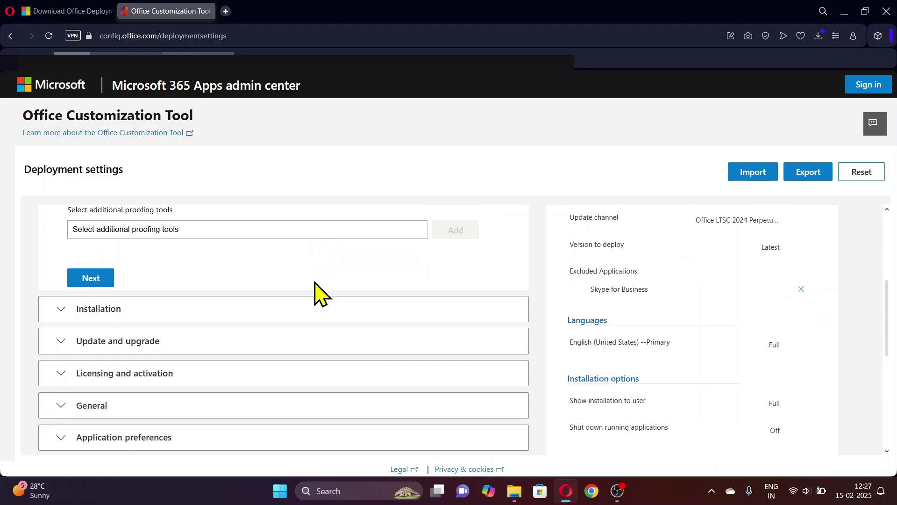
{"action": "left_click", "coordinate": [90, 267]}
{"action": "scroll", "coordinate": [416, 327], "scroll_direction": "down", "scroll_amount": 2}
{"action": "scroll", "coordinate": [469, 275], "scroll_direction": "down", "scroll_amount": 1}
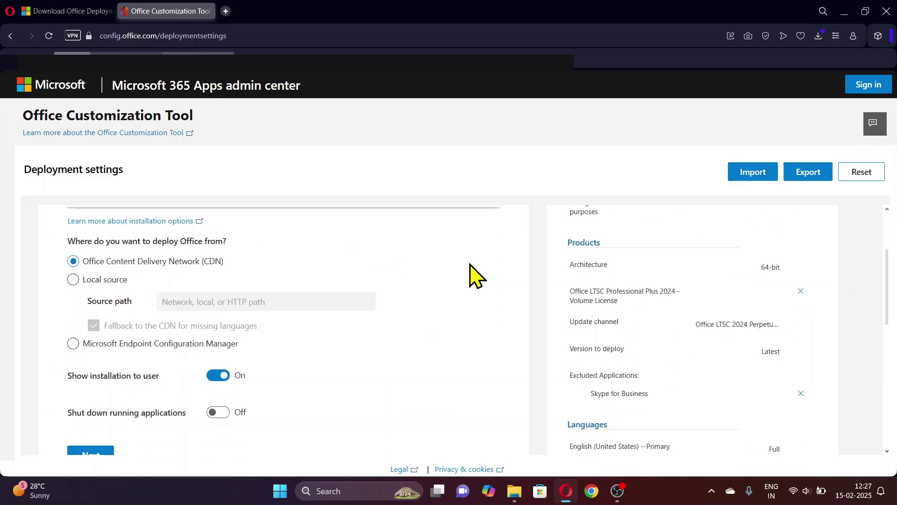
{"action": "scroll", "coordinate": [470, 275], "scroll_direction": "down", "scroll_amount": 2}
{"action": "scroll", "coordinate": [465, 285], "scroll_direction": "down", "scroll_amount": 1}
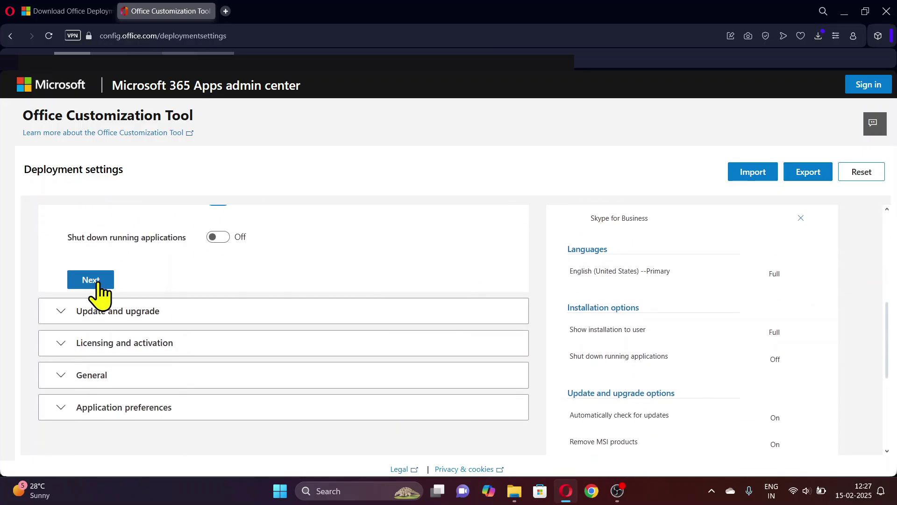
- Turn off uninstalling existing MSI versions of Office and advance through licensing and general settings
{"action": "left_click", "coordinate": [96, 280]}
{"action": "scroll", "coordinate": [418, 365], "scroll_direction": "down", "scroll_amount": 1}
{"action": "scroll", "coordinate": [413, 361], "scroll_direction": "down", "scroll_amount": 1}
{"action": "scroll", "coordinate": [444, 350], "scroll_direction": "down", "scroll_amount": 1}
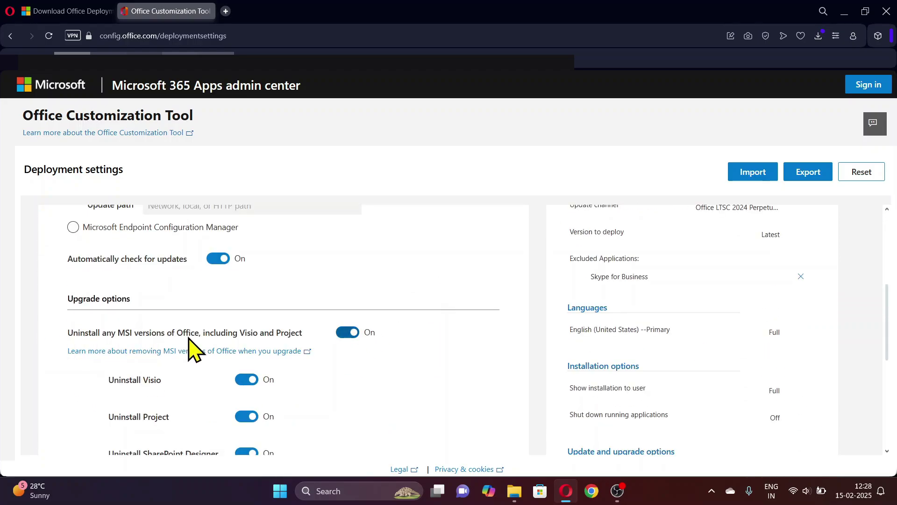
{"action": "left_click", "coordinate": [349, 334]}
{"action": "scroll", "coordinate": [445, 341], "scroll_direction": "down", "scroll_amount": 2}
{"action": "scroll", "coordinate": [362, 392], "scroll_direction": "down", "scroll_amount": 2}
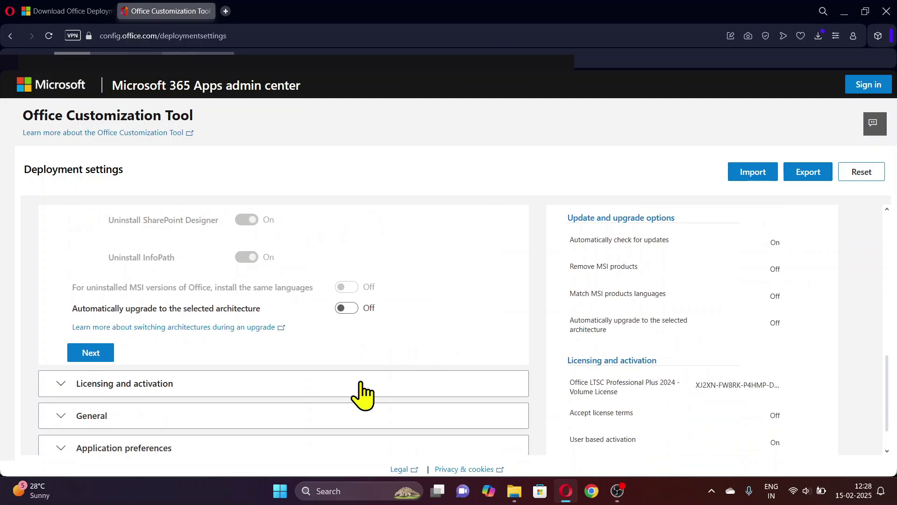
{"action": "left_click", "coordinate": [99, 351]}
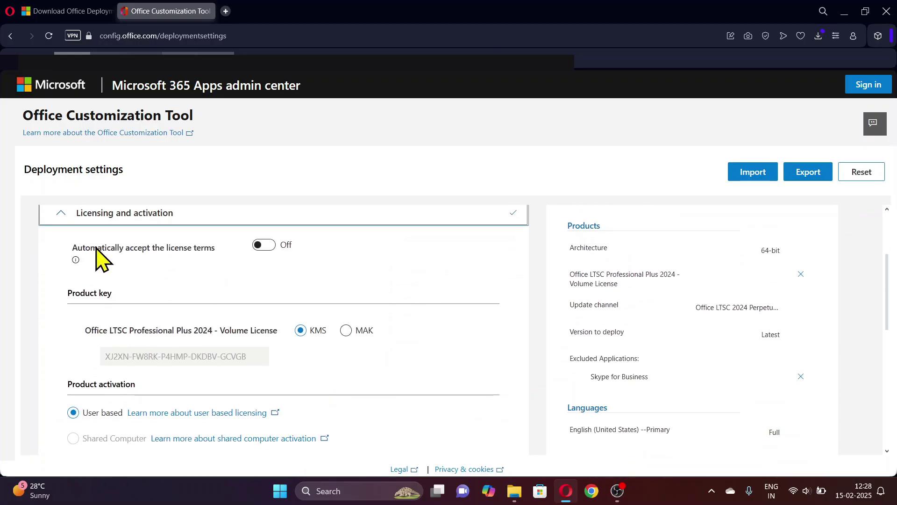
{"action": "scroll", "coordinate": [330, 354], "scroll_direction": "down", "scroll_amount": 3}
{"action": "left_click", "coordinate": [77, 344]}
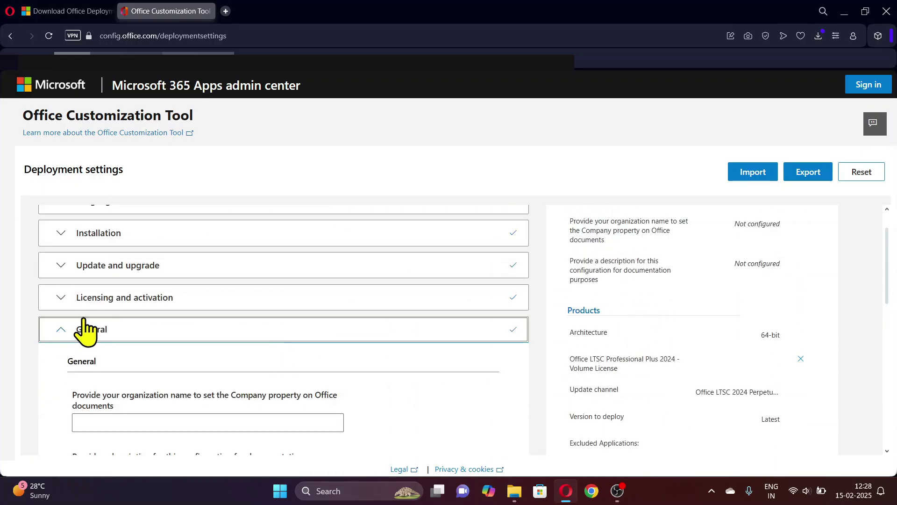
{"action": "scroll", "coordinate": [310, 341], "scroll_direction": "down", "scroll_amount": 1}
{"action": "scroll", "coordinate": [309, 340], "scroll_direction": "down", "scroll_amount": 2}
{"action": "left_click", "coordinate": [109, 326]}
{"action": "scroll", "coordinate": [251, 361], "scroll_direction": "down", "scroll_amount": 5}
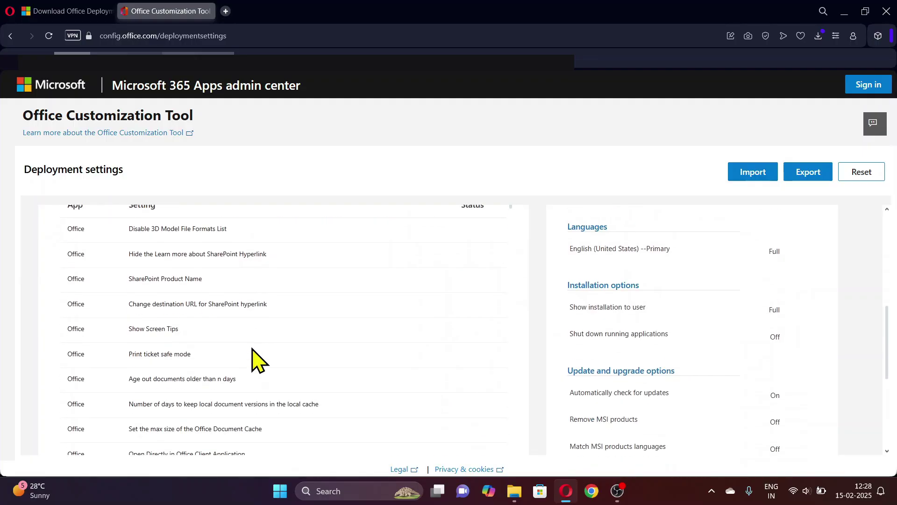
{"action": "scroll", "coordinate": [251, 361], "scroll_direction": "down", "scroll_amount": 3}
- Export with Office Open XML as default file format, accepting the terms, as Configuration.xml
{"action": "left_click", "coordinate": [90, 442]}
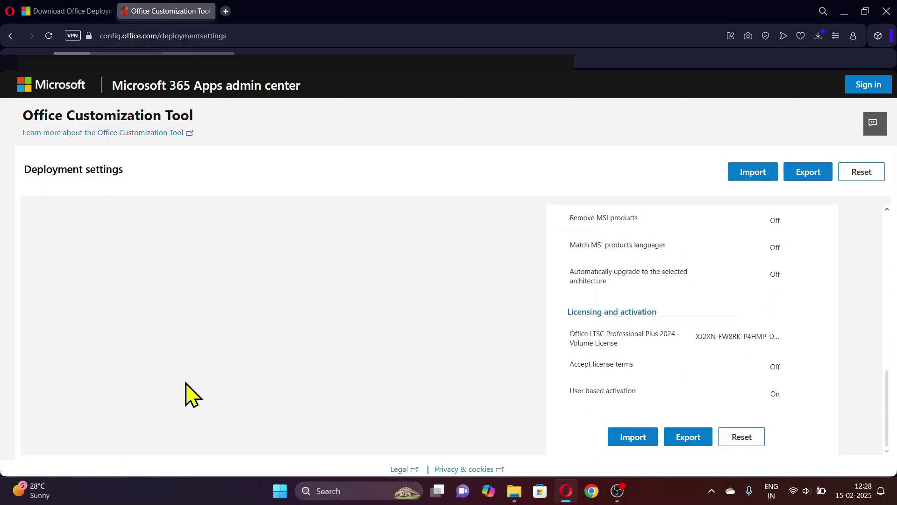
{"action": "left_click", "coordinate": [688, 441]}
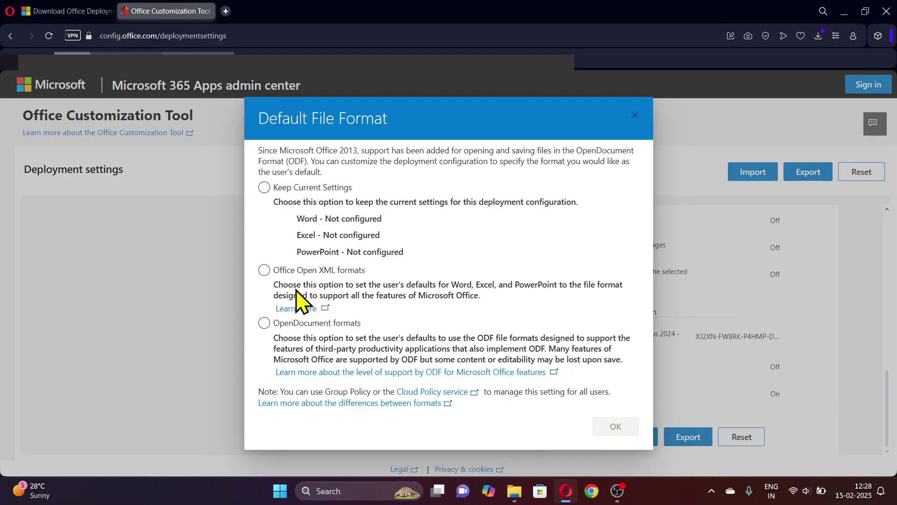
{"action": "left_click", "coordinate": [263, 269]}
{"action": "left_click", "coordinate": [614, 427]}
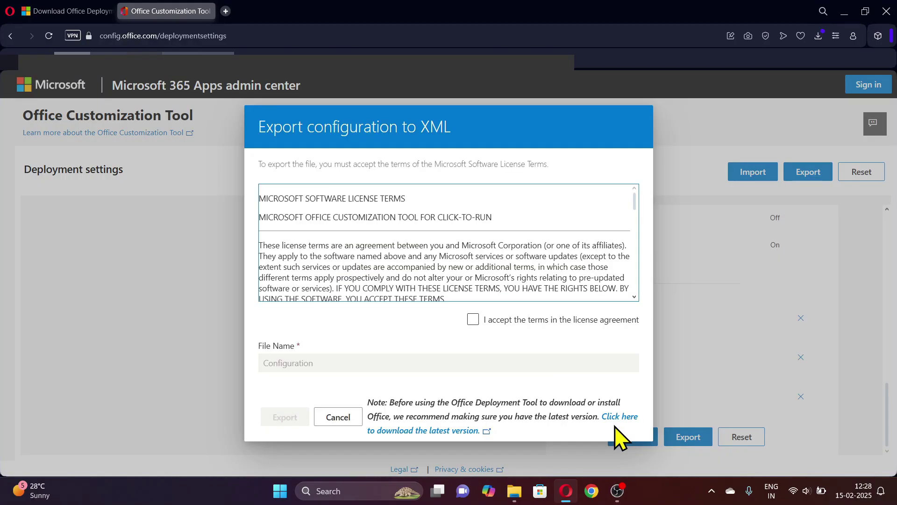
{"action": "left_click", "coordinate": [473, 320]}
{"action": "left_click", "coordinate": [473, 321]}
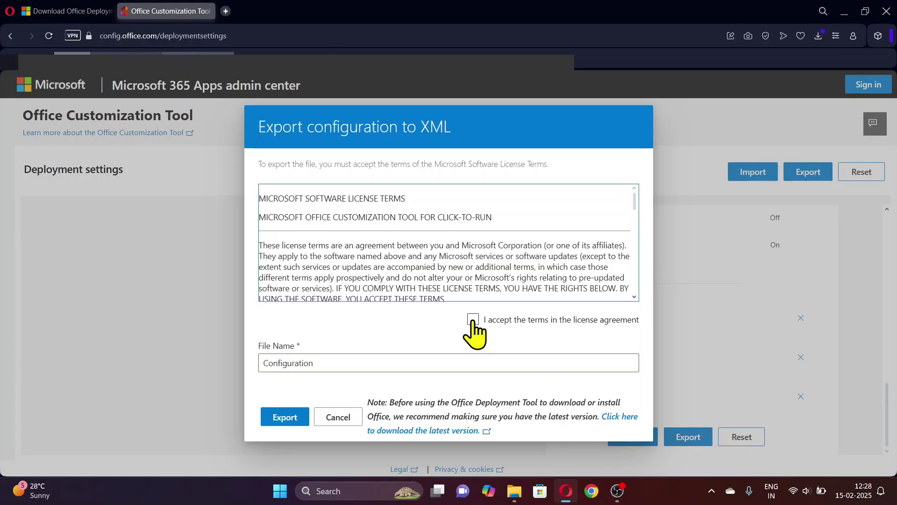
{"action": "left_click", "coordinate": [283, 418]}
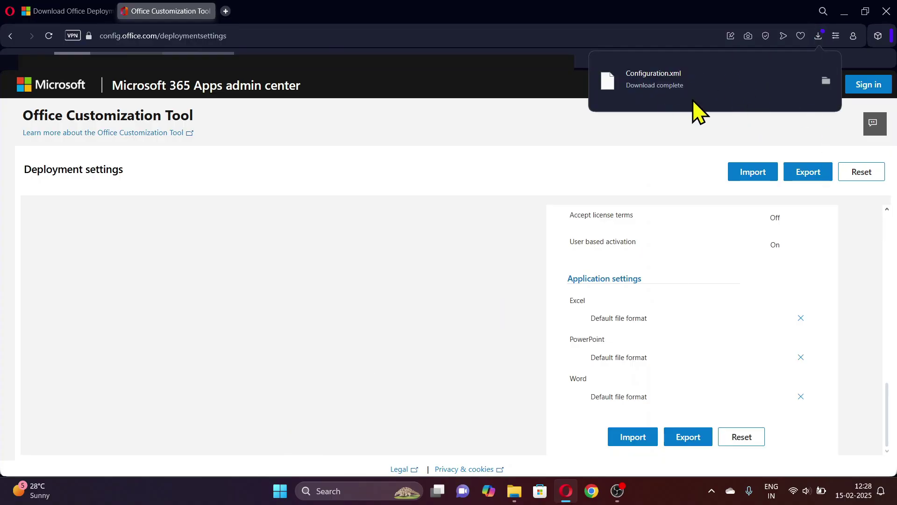
- Move Configuration.xml from Downloads into the Office2024 folder
{"action": "left_click", "coordinate": [828, 82]}
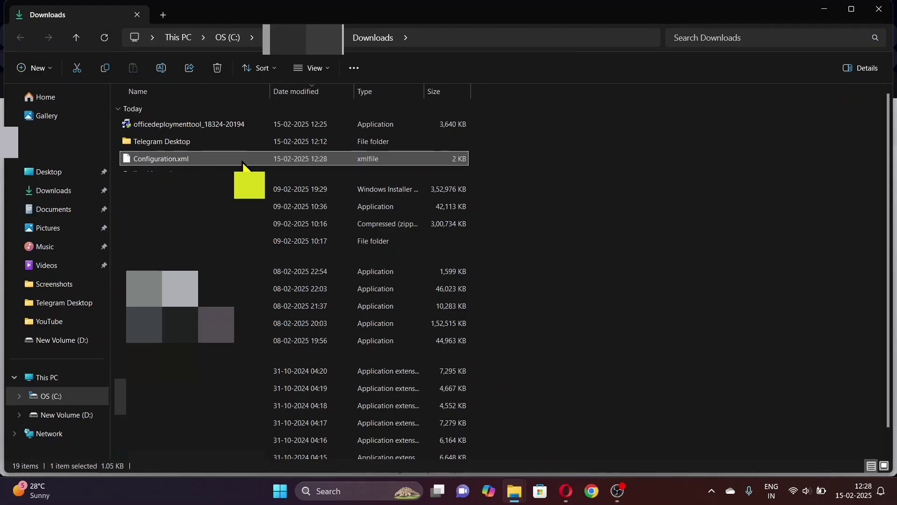
{"action": "left_click", "coordinate": [228, 161]}
{"action": "key", "text": "Escape"}
{"action": "key", "text": "ctrl+x"}
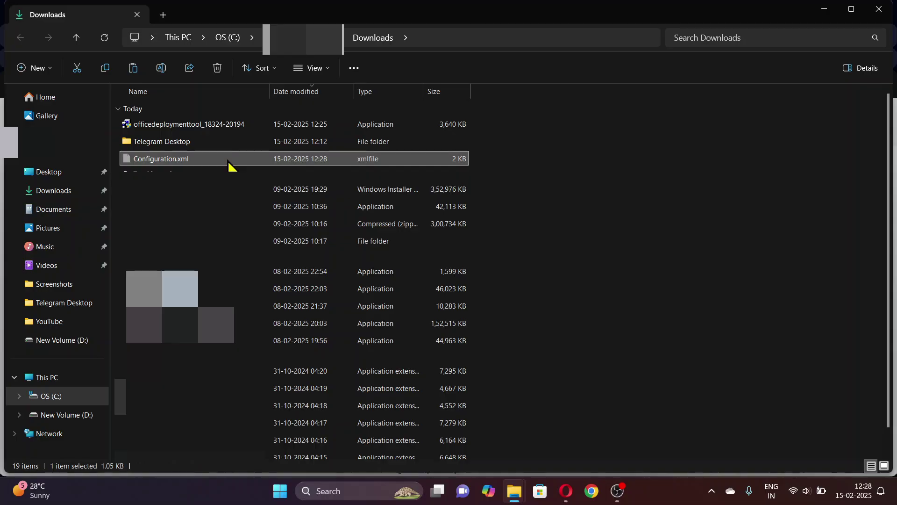
{"action": "left_click", "coordinate": [827, 10]}
{"action": "left_click", "coordinate": [827, 13]}
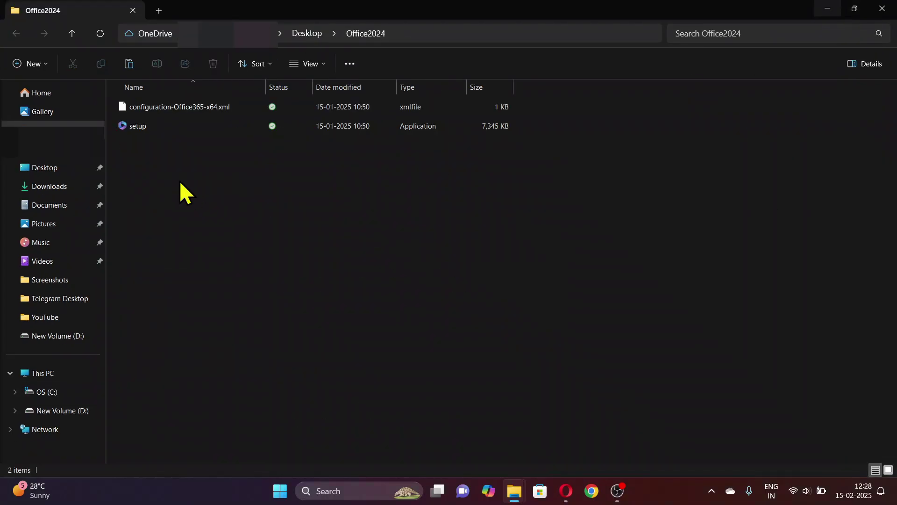
{"action": "key", "text": "ctrl+v"}
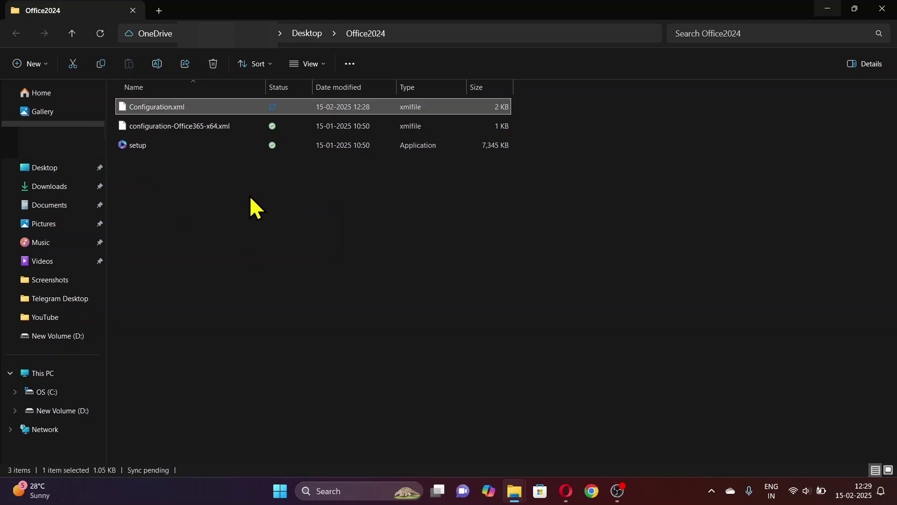
- Permanently delete configuration-Office365-x64.xml and minimize the folder to the desktop
{"action": "left_click", "coordinate": [199, 127]}
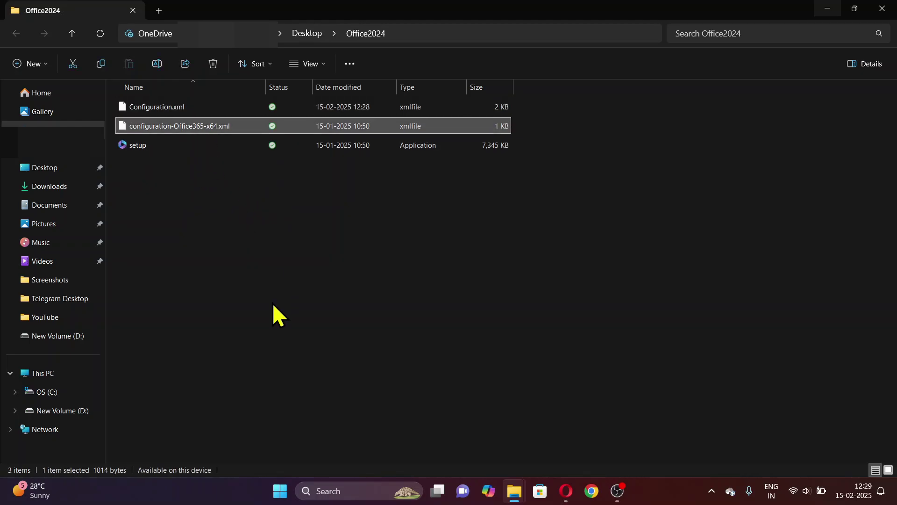
{"action": "key", "text": "shift+Delete"}
{"action": "key", "text": "Return"}
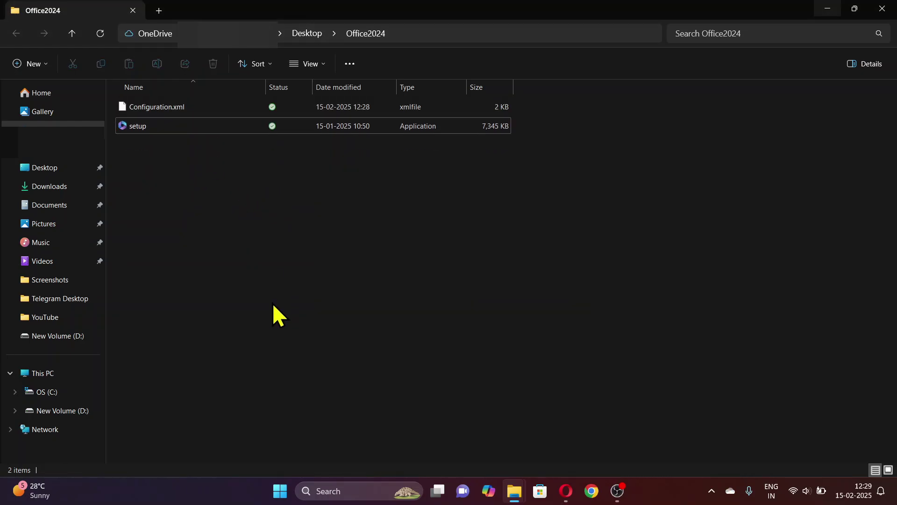
{"action": "left_click", "coordinate": [827, 8]}
- Paste the Office2024 folder into the root of OS (C:), open it and select its path C:\Office2024
{"action": "left_click", "coordinate": [330, 121]}
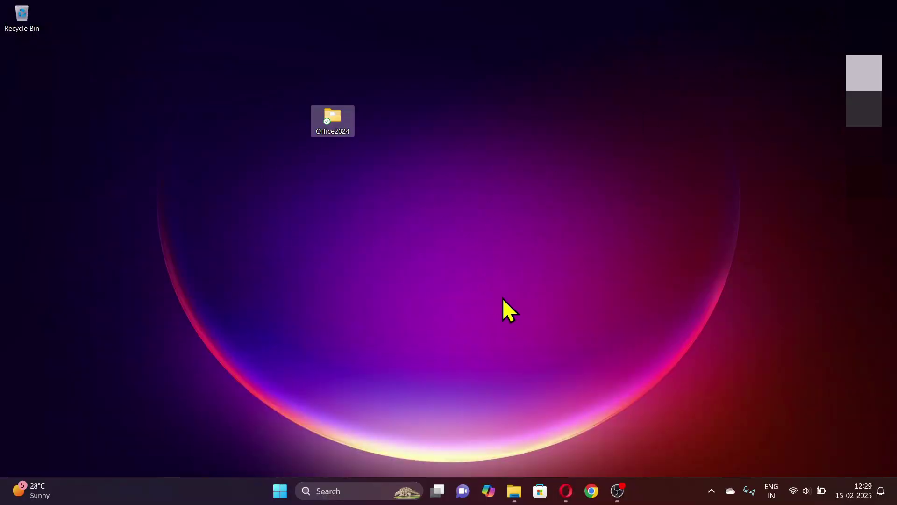
{"action": "left_click", "coordinate": [514, 491]}
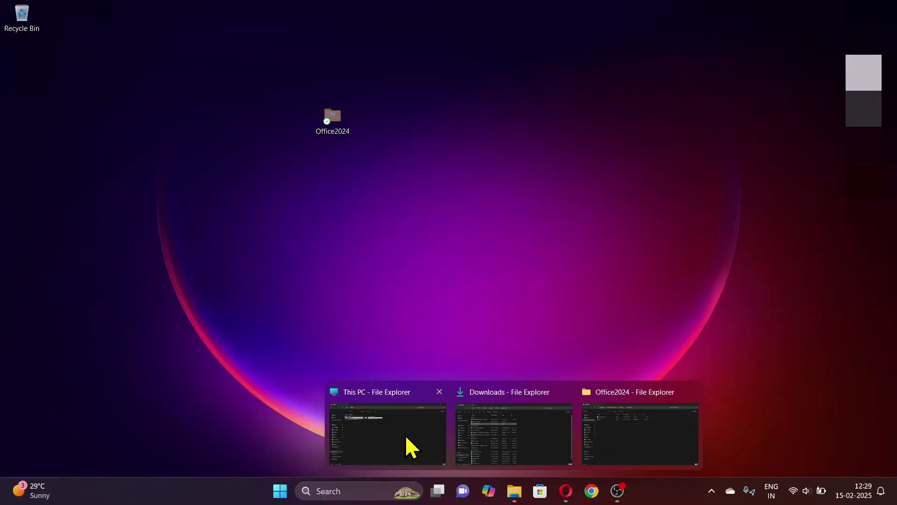
{"action": "left_click", "coordinate": [407, 442]}
{"action": "double_click", "coordinate": [188, 121]}
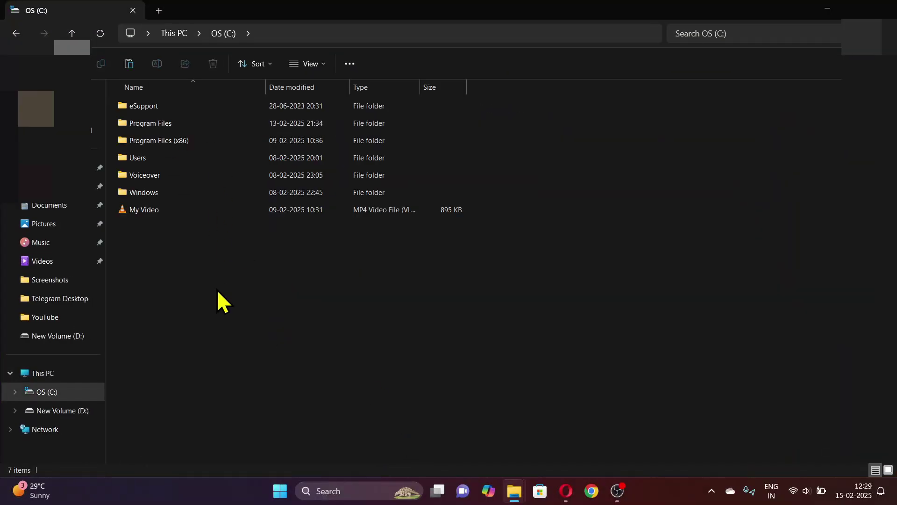
{"action": "key", "text": "ctrl+v"}
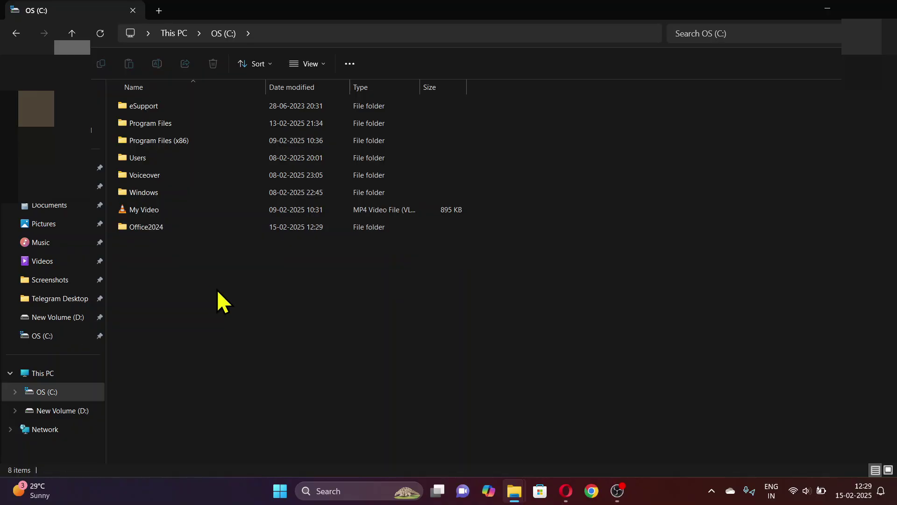
{"action": "double_click", "coordinate": [147, 227]}
{"action": "left_click", "coordinate": [329, 33]}
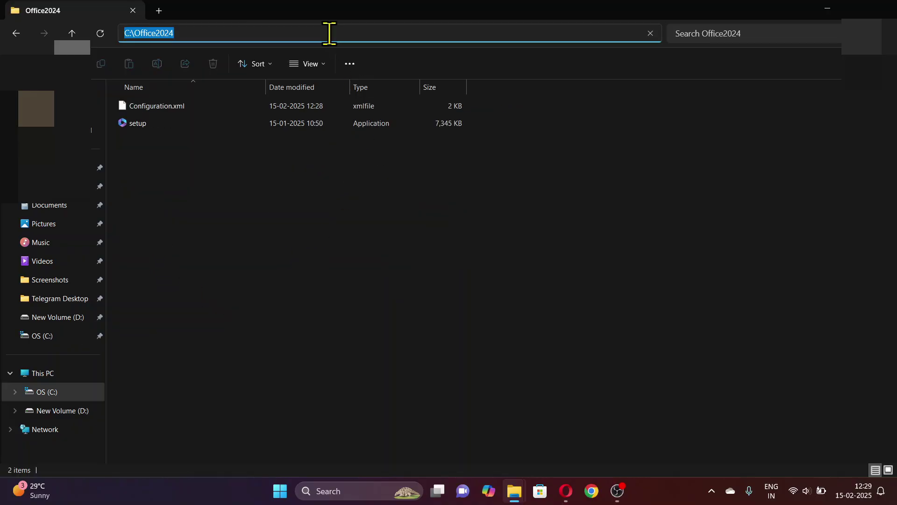
- Search for command and run Command Prompt as administrator
{"action": "left_click", "coordinate": [348, 490]}
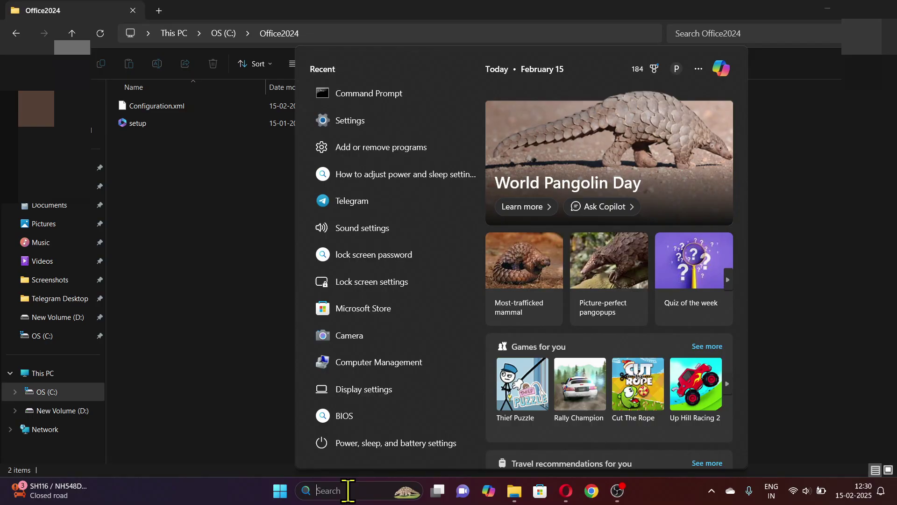
{"action": "type", "text": "command"}
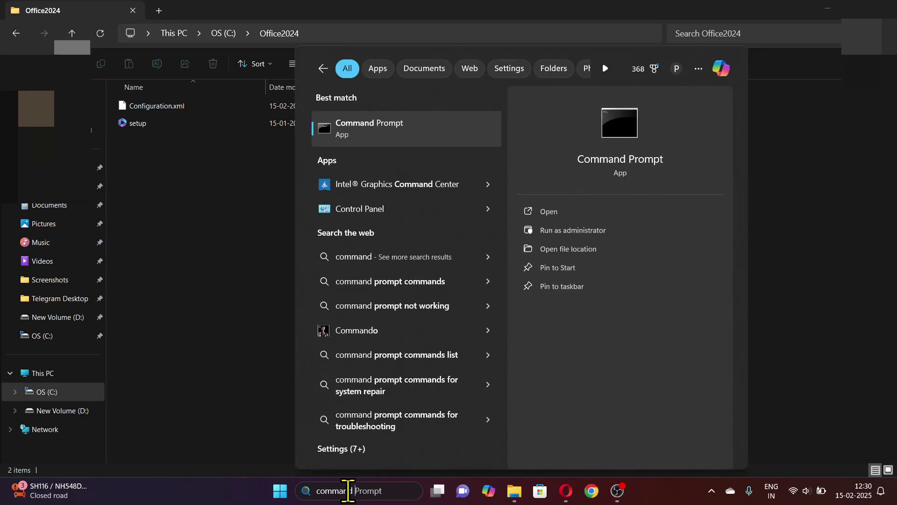
{"action": "left_click", "coordinate": [578, 234]}
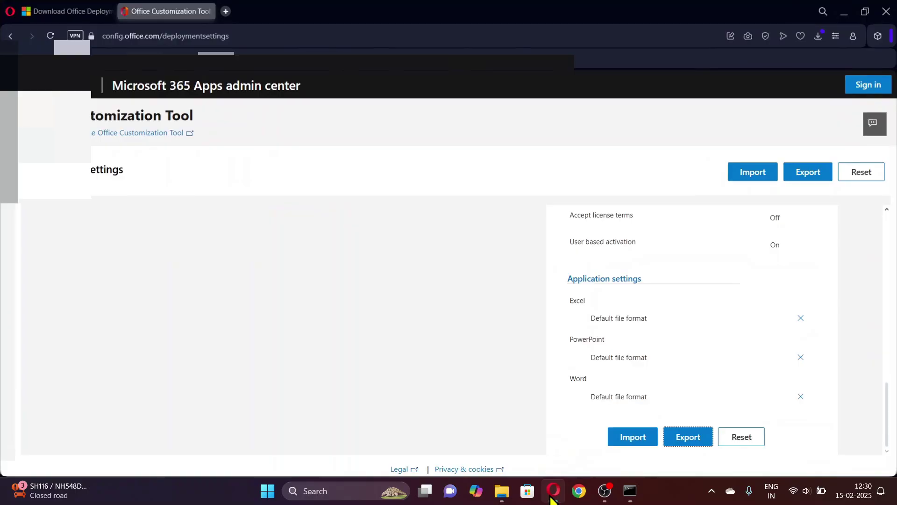
- Search deploy office 2024 in a new tab and open the Deploy Office LTSC 2024 article
{"action": "left_click", "coordinate": [225, 10]}
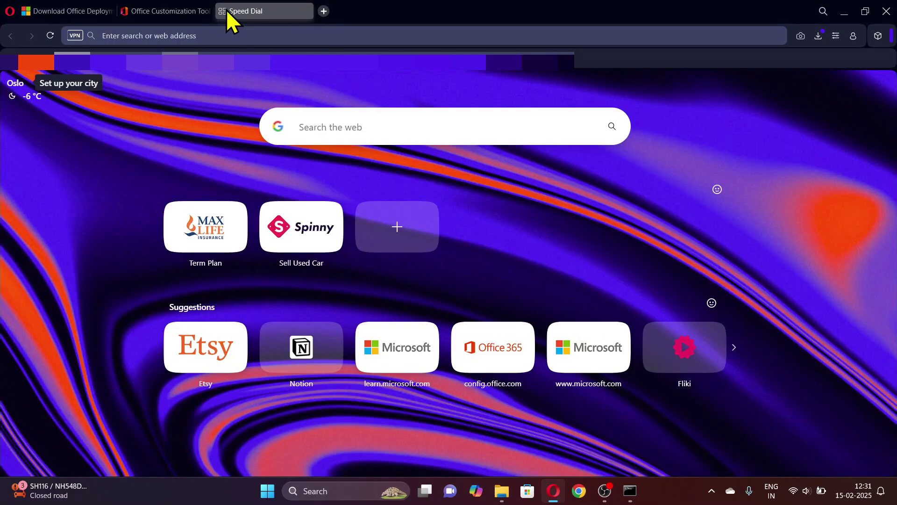
{"action": "type", "text": "deploy office"}
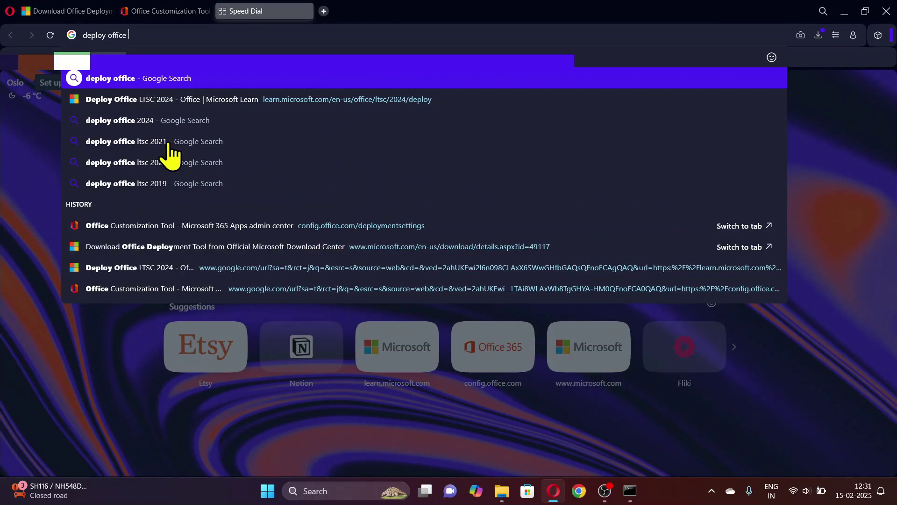
{"action": "type", "text": " 2024"}
{"action": "key", "text": "Return"}
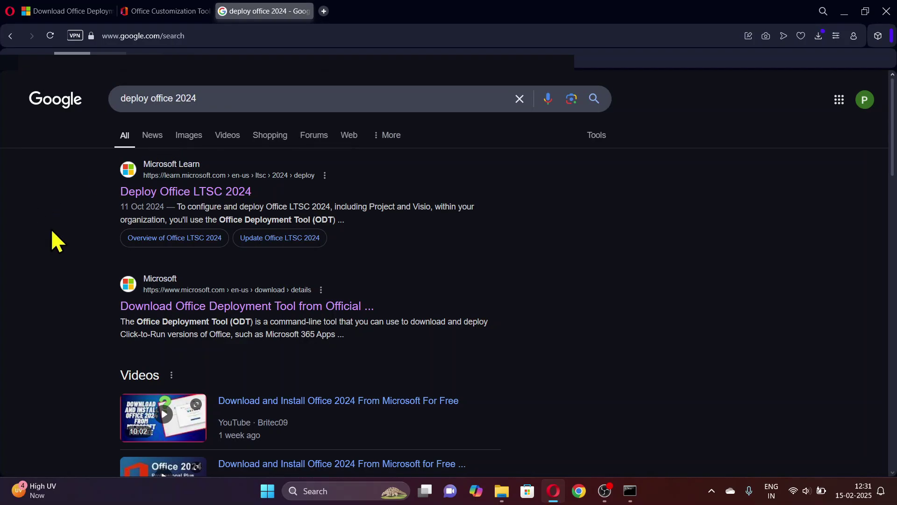
{"action": "left_click", "coordinate": [171, 206]}
{"action": "scroll", "coordinate": [210, 259], "scroll_direction": "down", "scroll_amount": 10}
{"action": "scroll", "coordinate": [239, 197], "scroll_direction": "down", "scroll_amount": 15}
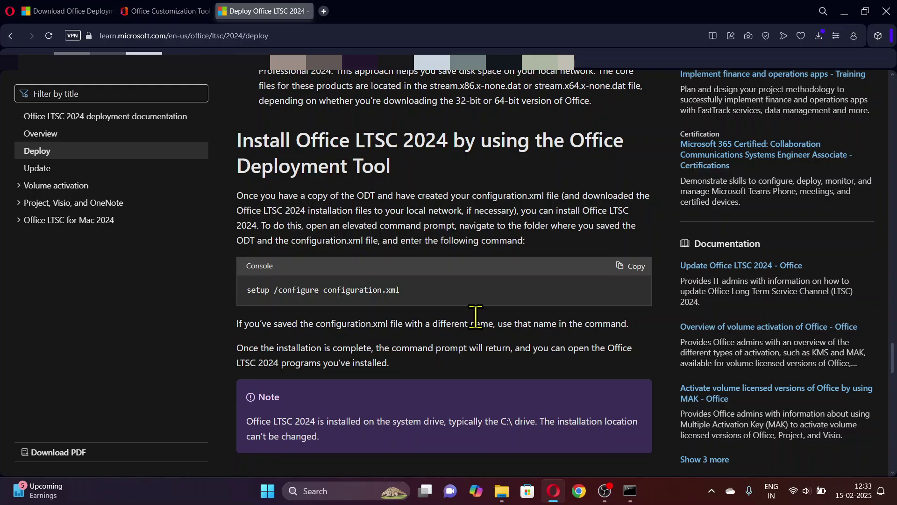
- Run setup /configure configuration.xml from C:\Office2024 in the admin Command Prompt and dismiss the finished message
{"action": "left_click", "coordinate": [636, 269]}
{"action": "left_click", "coordinate": [629, 491]}
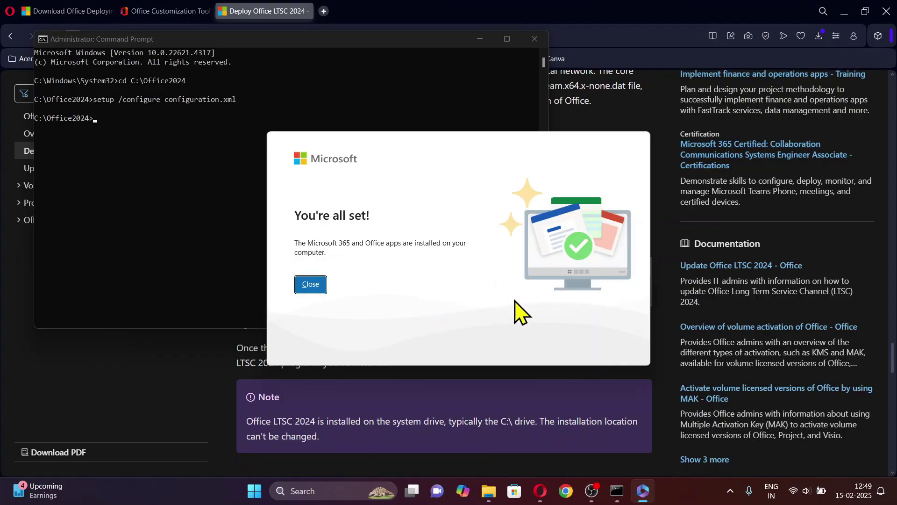
{"action": "left_click", "coordinate": [310, 286]}
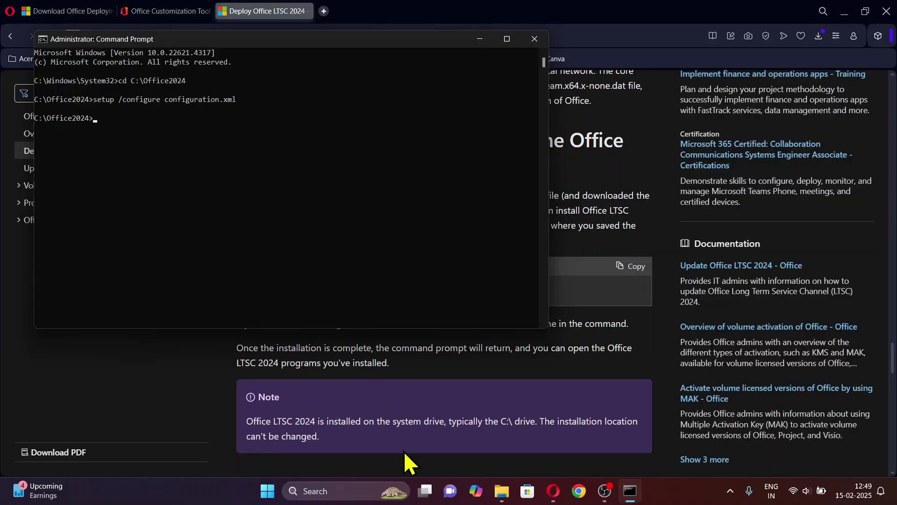
- Launch Excel from Windows Search
{"action": "left_click", "coordinate": [340, 490]}
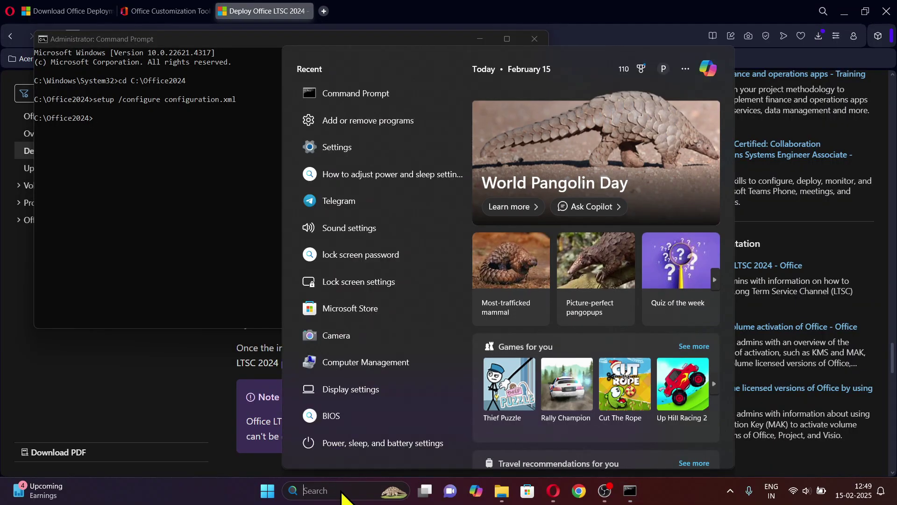
{"action": "type", "text": "excel"}
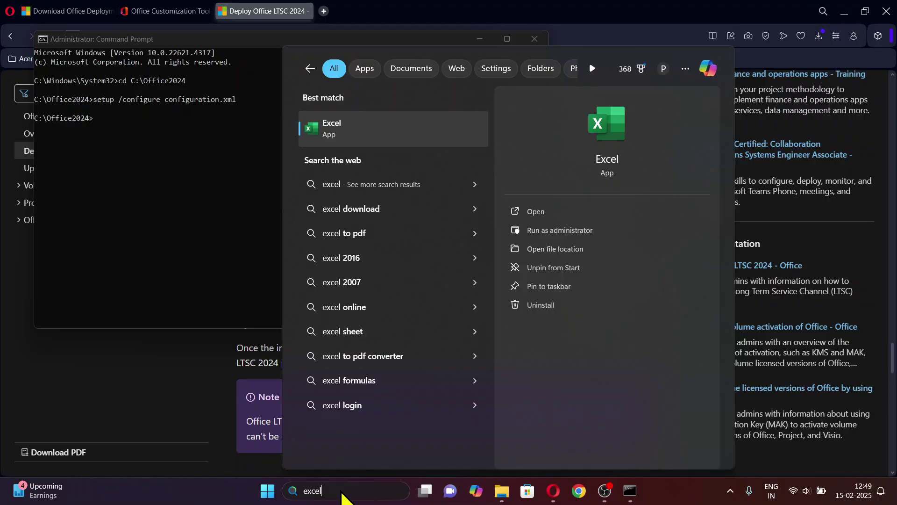
{"action": "key", "text": "Return"}
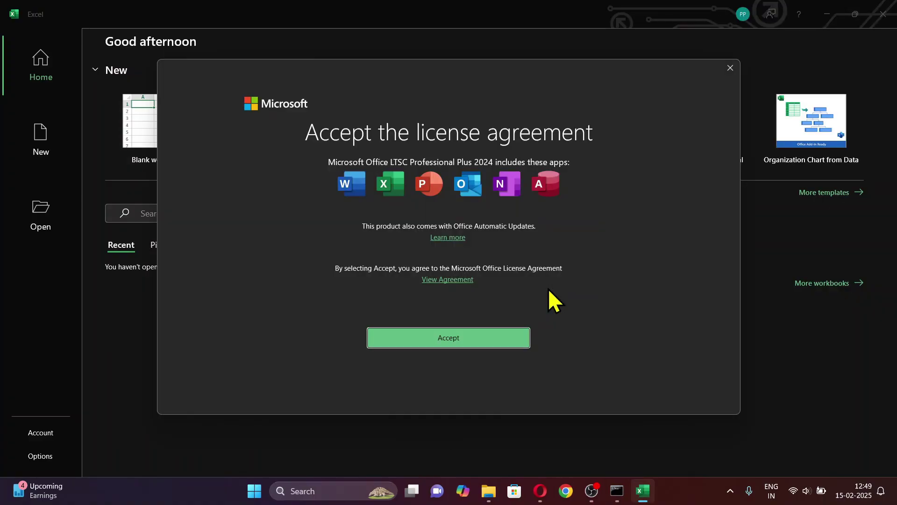
- Accept the Office license, start a blank workbook and enter test text in a cell
{"action": "left_click", "coordinate": [464, 340]}
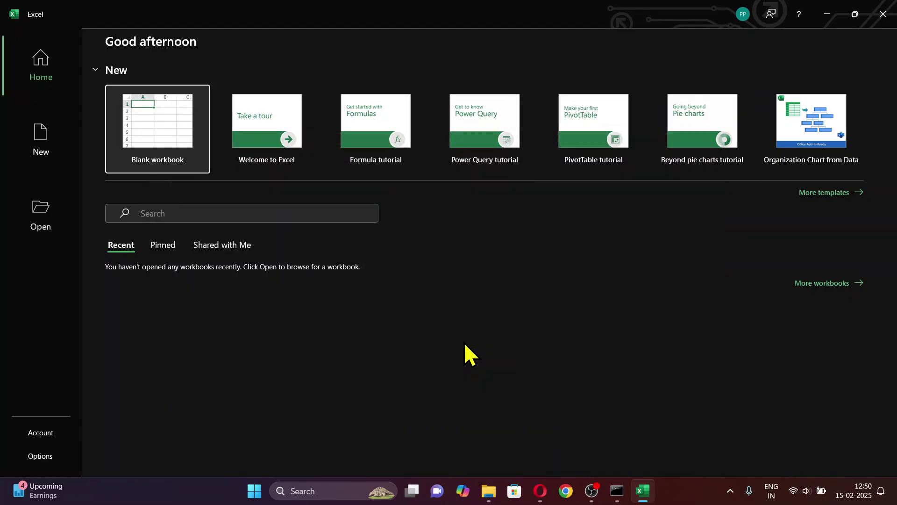
{"action": "left_click", "coordinate": [165, 148]}
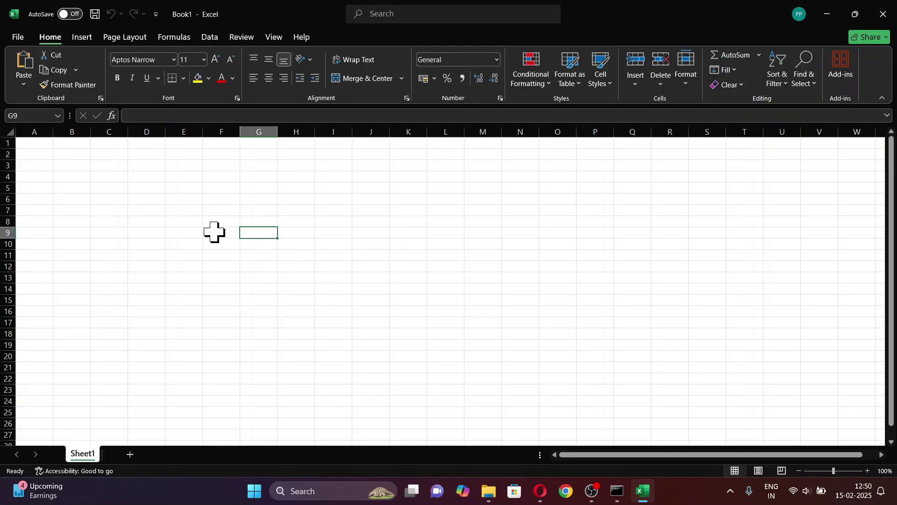
{"action": "left_click", "coordinate": [197, 223]}
{"action": "type", "text": "dfghj"}
{"action": "left_click", "coordinate": [271, 278]}
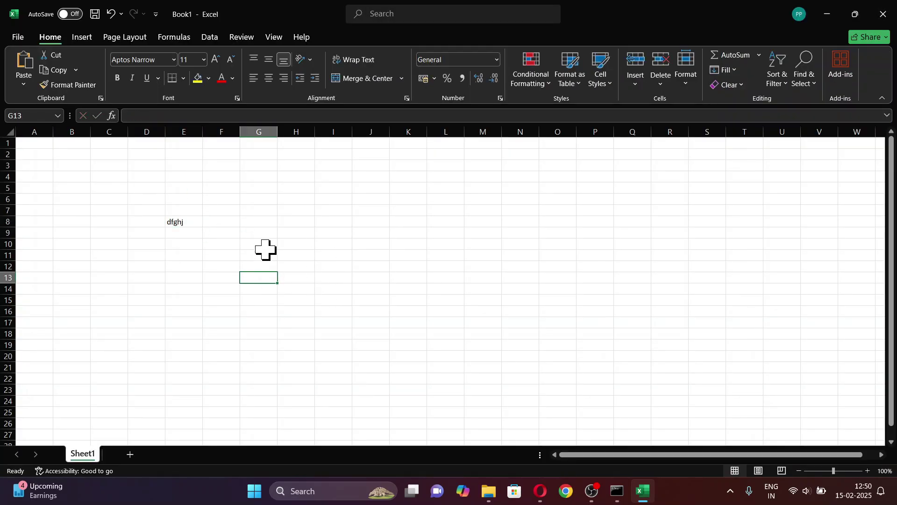